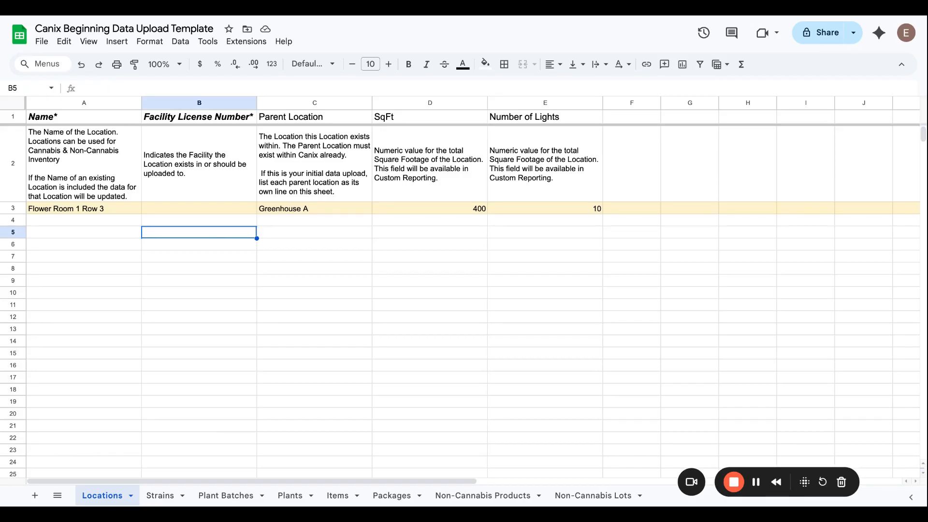
- Add a location named Storage Room 1 in cell A4 of the Locations sheet
{"action": "left_click", "coordinate": [62, 222]}
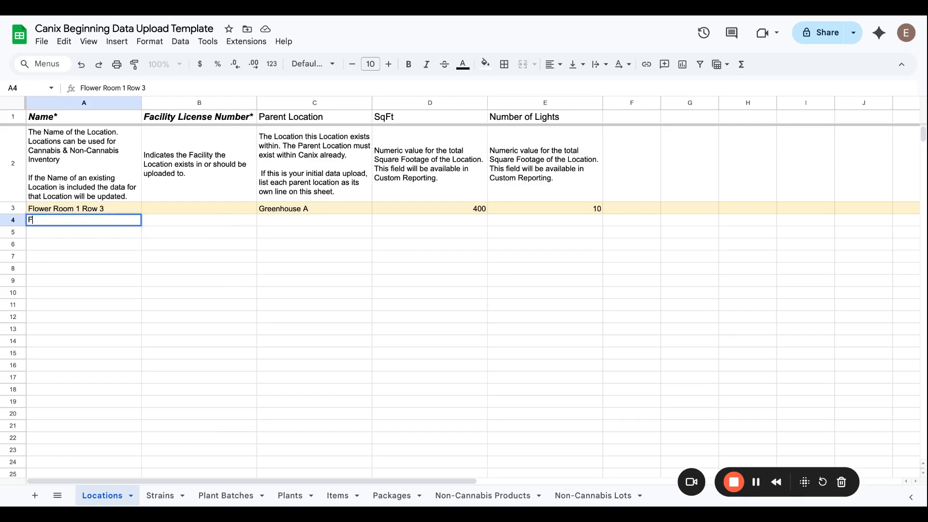
{"action": "type", "text": "Storage Room 1"}
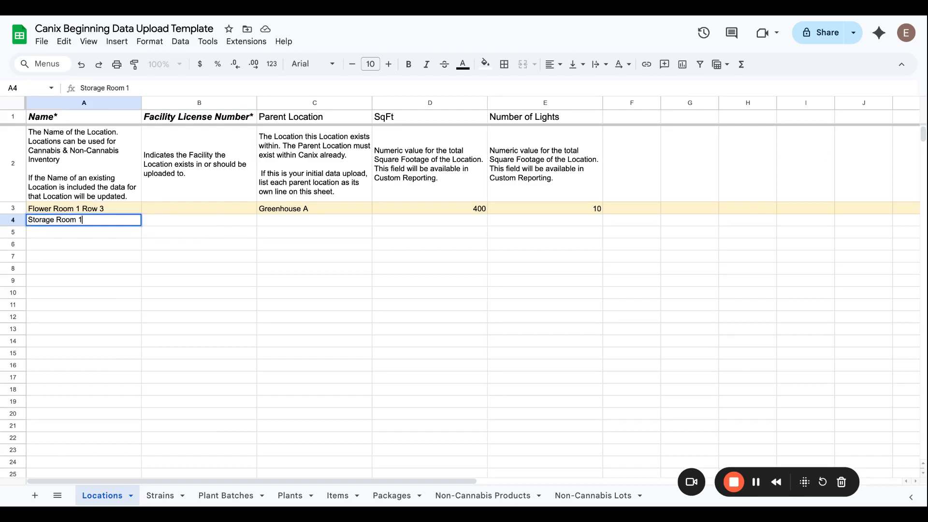
{"action": "left_click", "coordinate": [48, 234]}
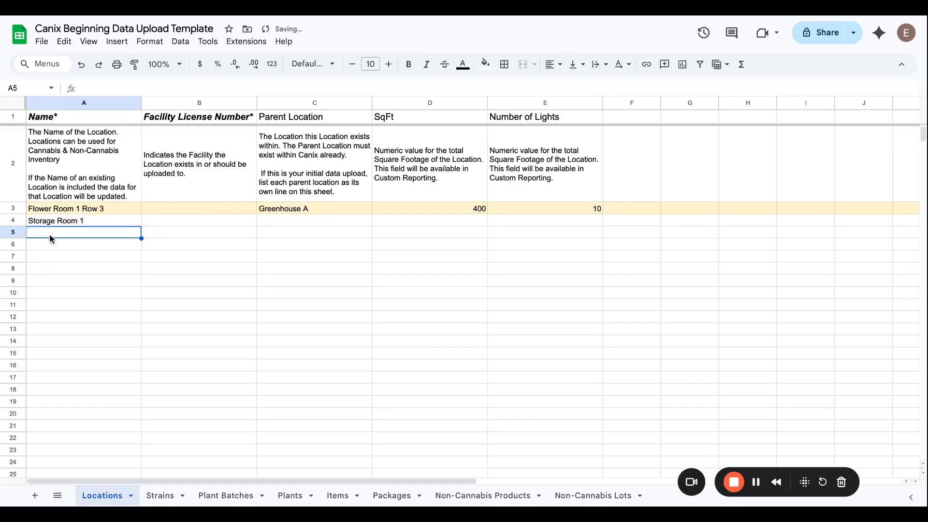
- Review the Strains sheet, examining the Testing Status options, percentage columns, Cross Strains choices and Notes field
{"action": "left_click", "coordinate": [158, 500]}
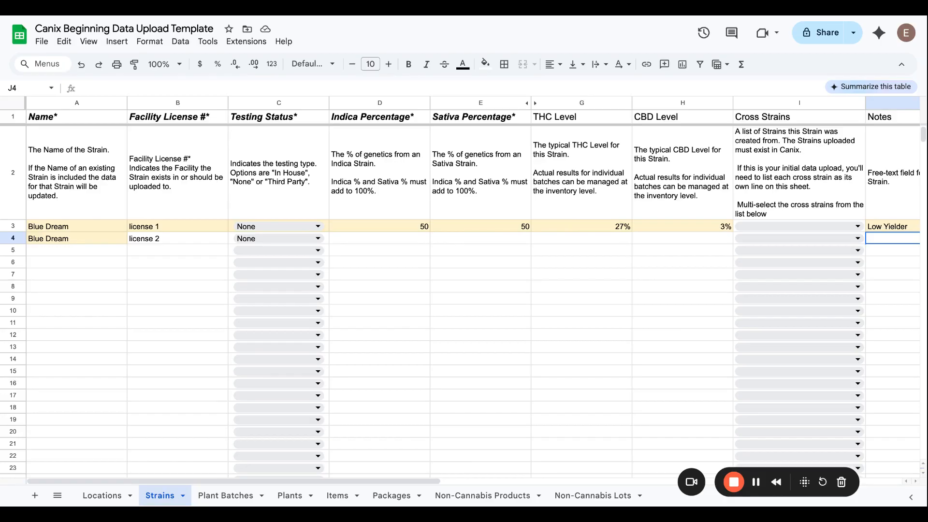
{"action": "left_click", "coordinate": [317, 240]}
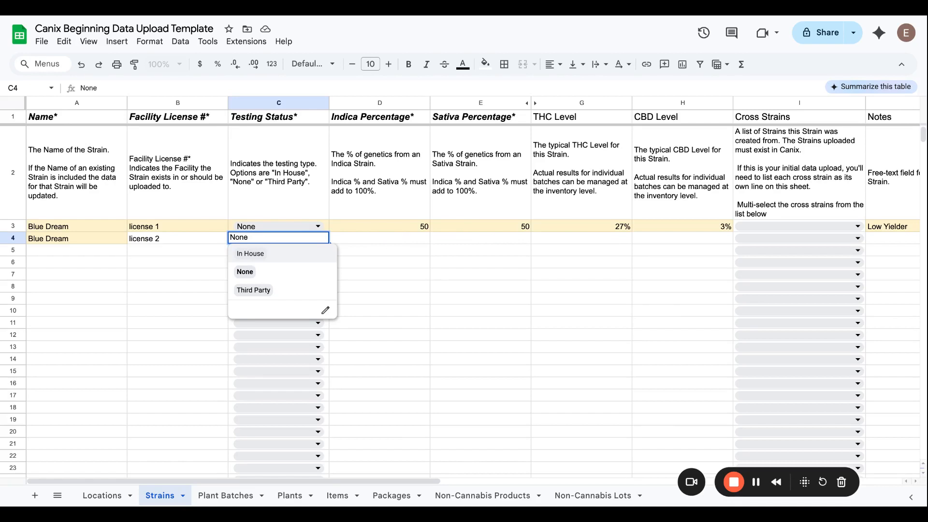
{"action": "left_click", "coordinate": [379, 237]}
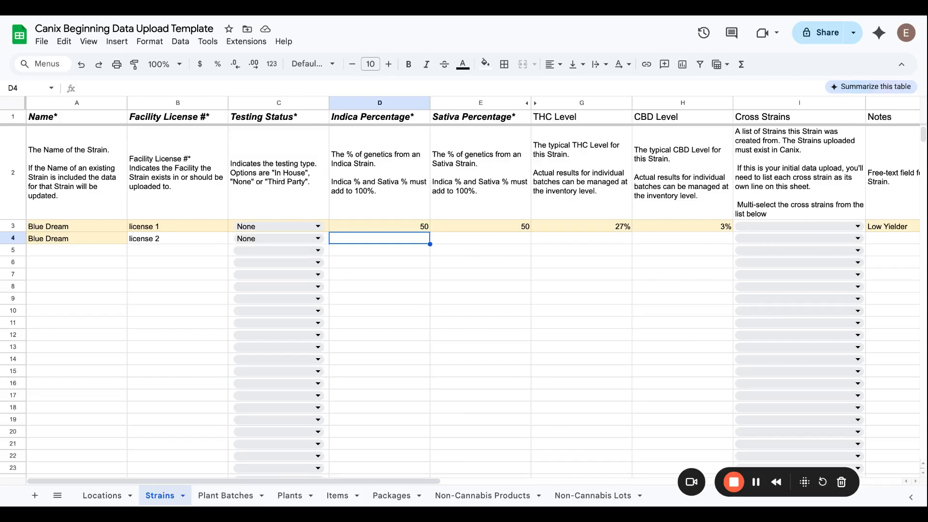
{"action": "scroll", "coordinate": [464, 290], "scroll_direction": "right", "scroll_amount": 6}
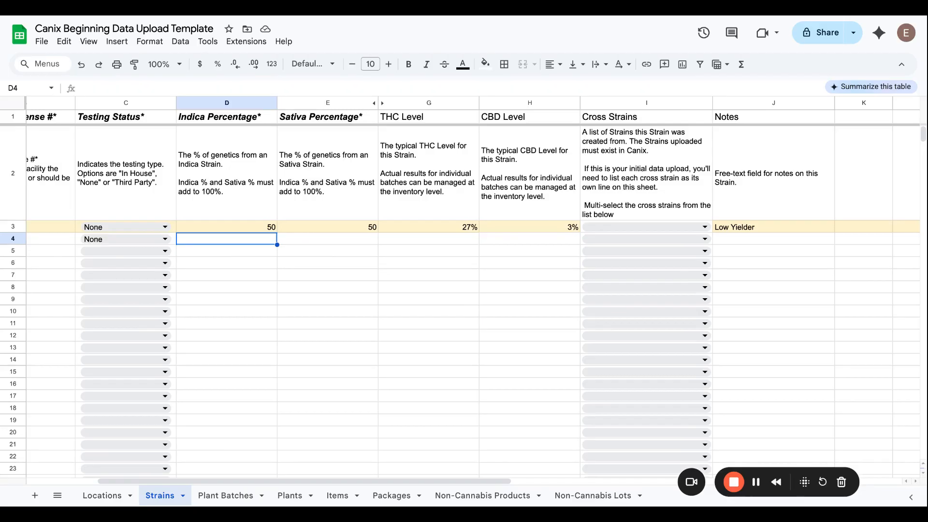
{"action": "left_click", "coordinate": [659, 231]}
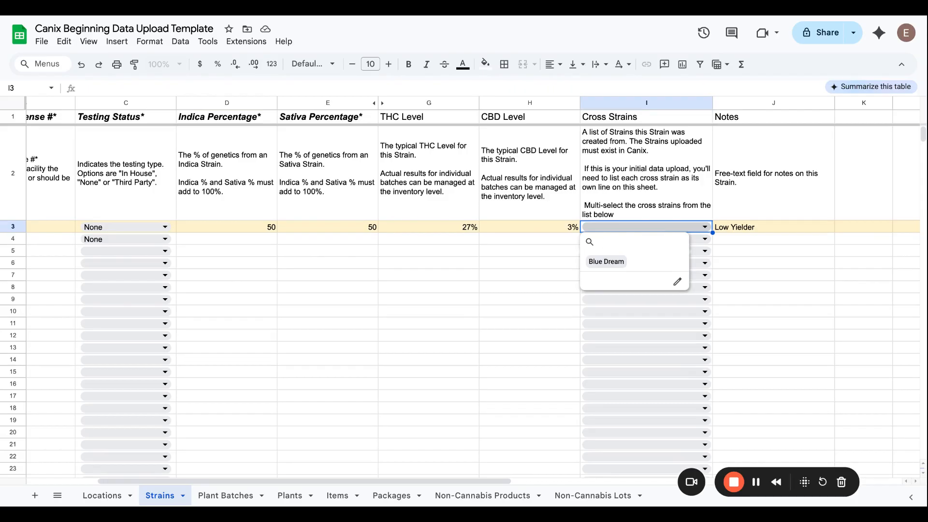
{"action": "left_click", "coordinate": [742, 230]}
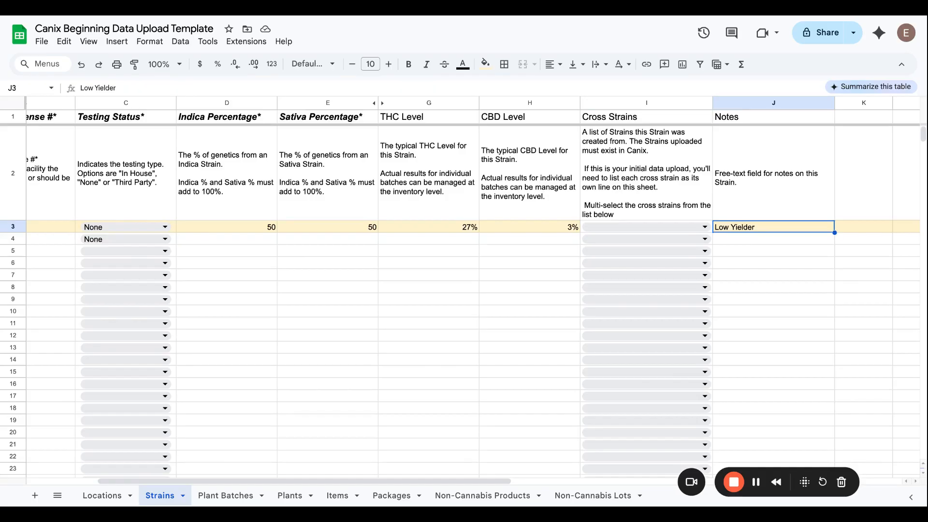
{"action": "scroll", "coordinate": [459, 290], "scroll_direction": "left", "scroll_amount": 5}
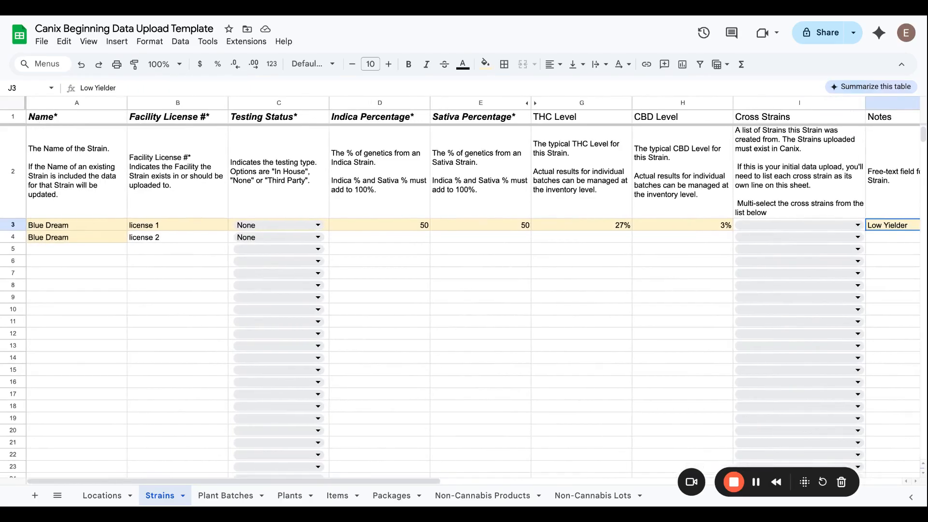
{"action": "scroll", "coordinate": [459, 290], "scroll_direction": "up", "scroll_amount": 1}
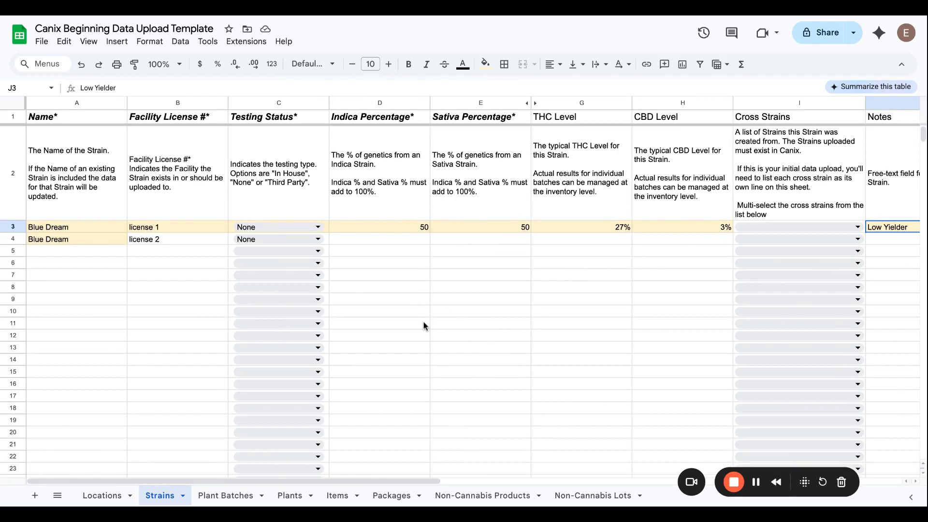
- On the Plant Batches sheet, check the row 4 batch type and strain choices and set its location to Storage Room 1
{"action": "left_click", "coordinate": [235, 498]}
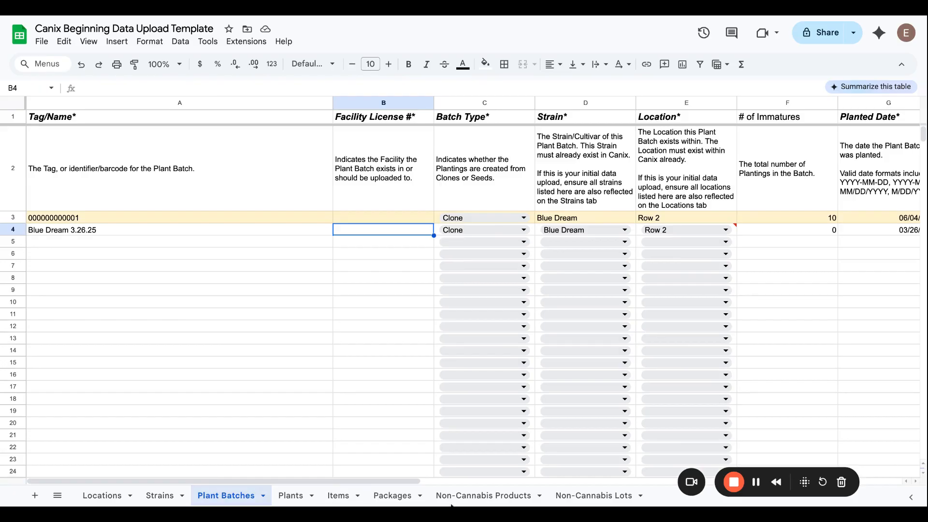
{"action": "left_click", "coordinate": [524, 230]}
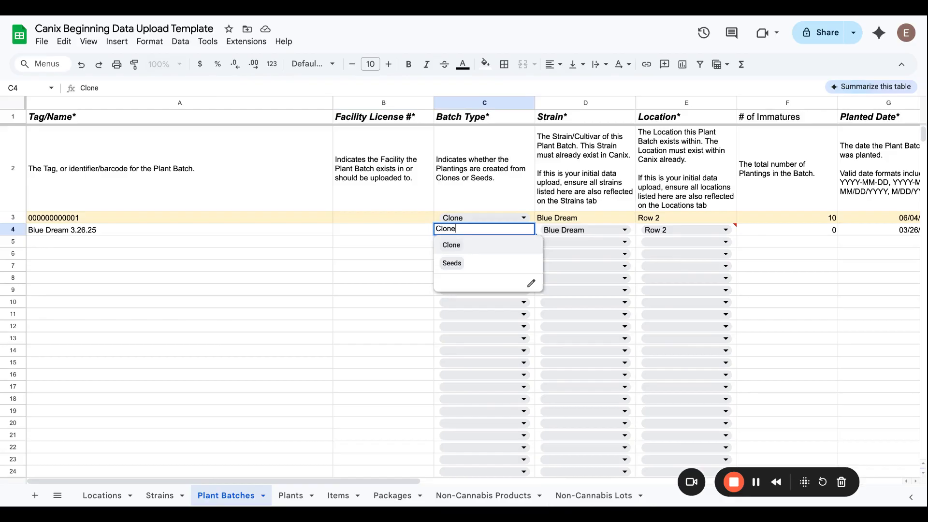
{"action": "left_click", "coordinate": [770, 257]}
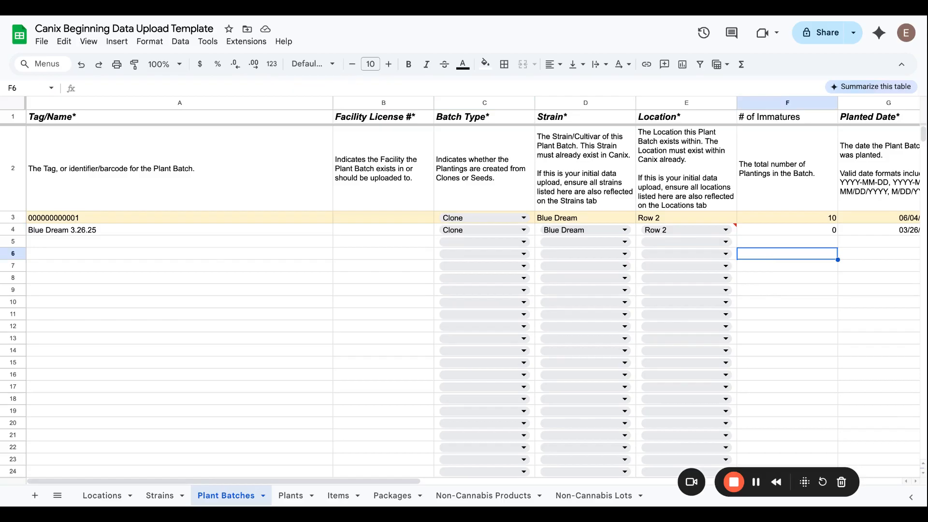
{"action": "left_click", "coordinate": [624, 230]}
{"action": "left_click", "coordinate": [726, 231]}
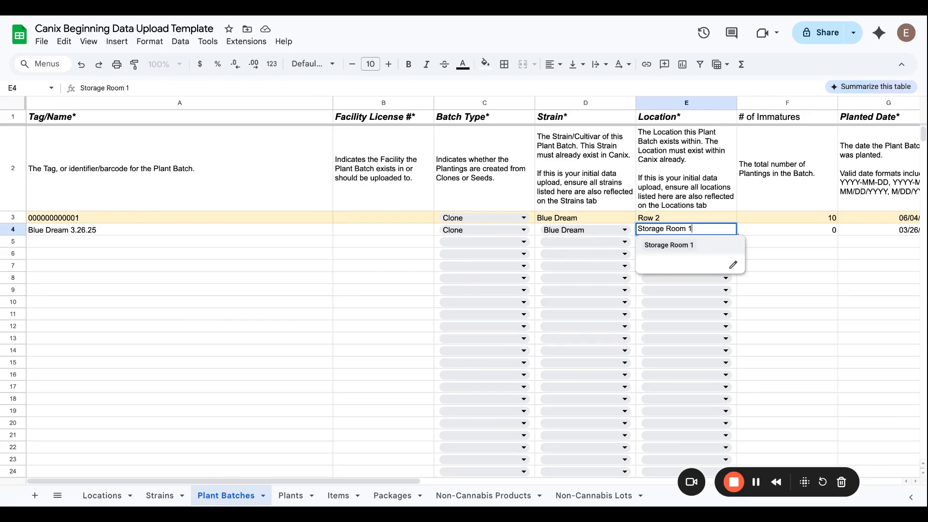
{"action": "left_click", "coordinate": [770, 242]}
- Examine the # of Immatures, Planted Date, Lot ID and Notes columns of the Plant Batches sheet
{"action": "scroll", "coordinate": [770, 241], "scroll_direction": "right", "scroll_amount": 2}
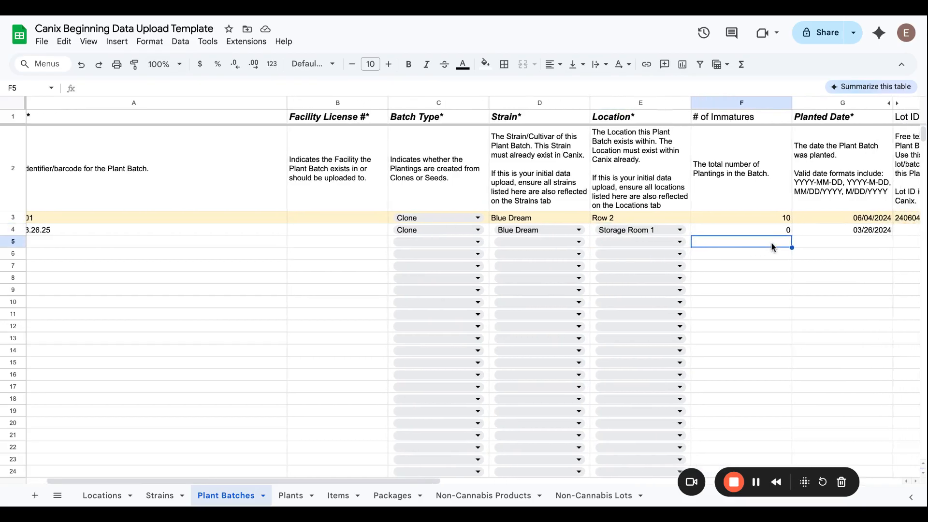
{"action": "scroll", "coordinate": [770, 241], "scroll_direction": "right", "scroll_amount": 6}
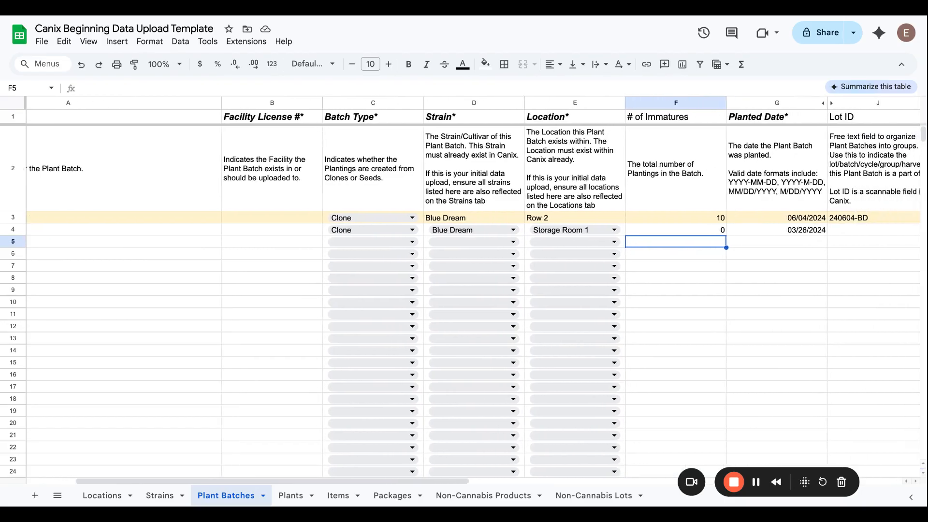
{"action": "scroll", "coordinate": [516, 289], "scroll_direction": "right", "scroll_amount": 1}
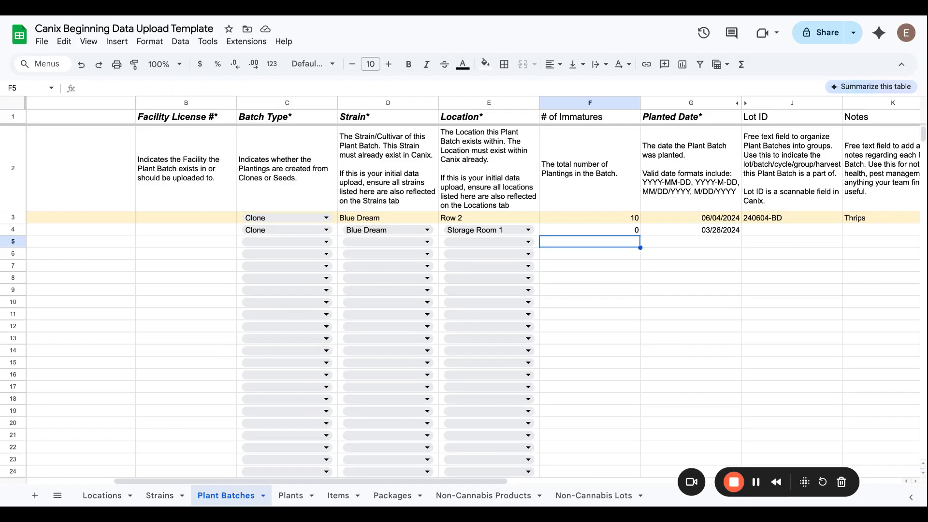
{"action": "left_click", "coordinate": [740, 231]}
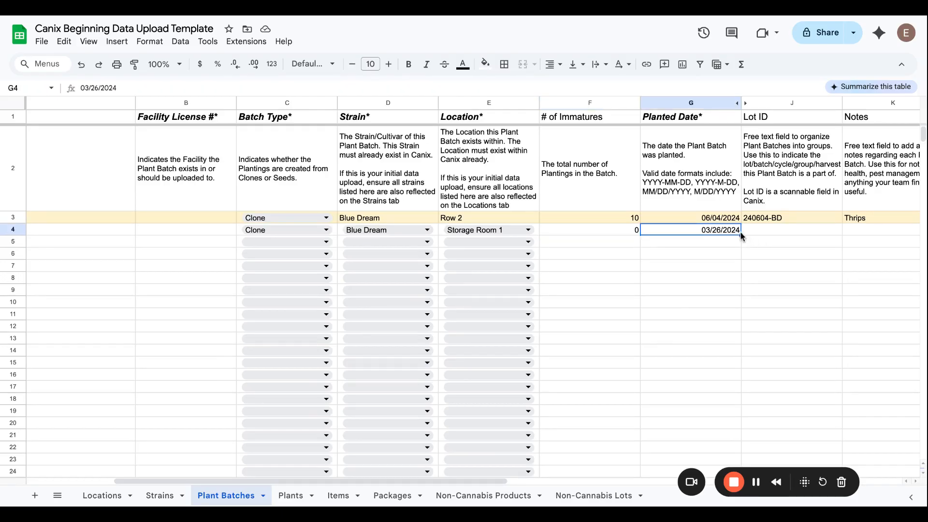
{"action": "scroll", "coordinate": [755, 236], "scroll_direction": "right", "scroll_amount": 2}
{"action": "left_click", "coordinate": [755, 238]}
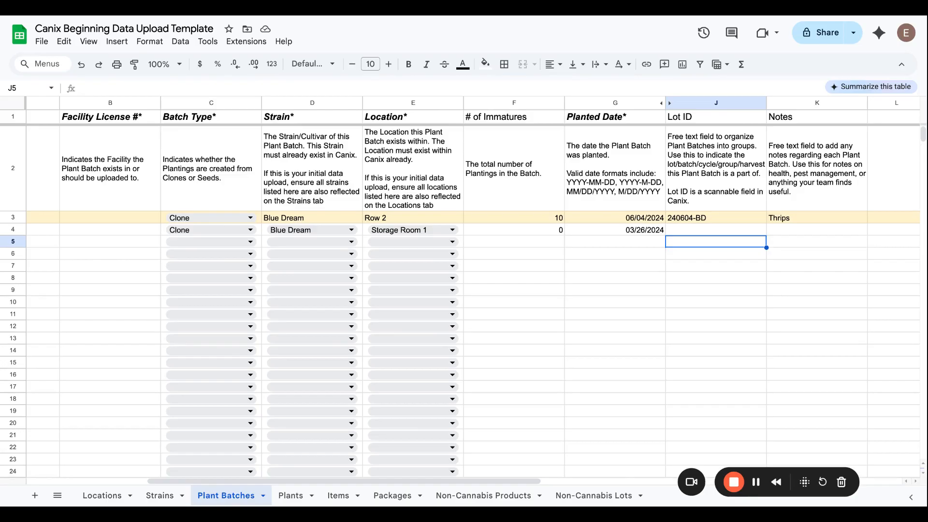
{"action": "left_click", "coordinate": [291, 495]}
{"action": "left_click", "coordinate": [226, 495]}
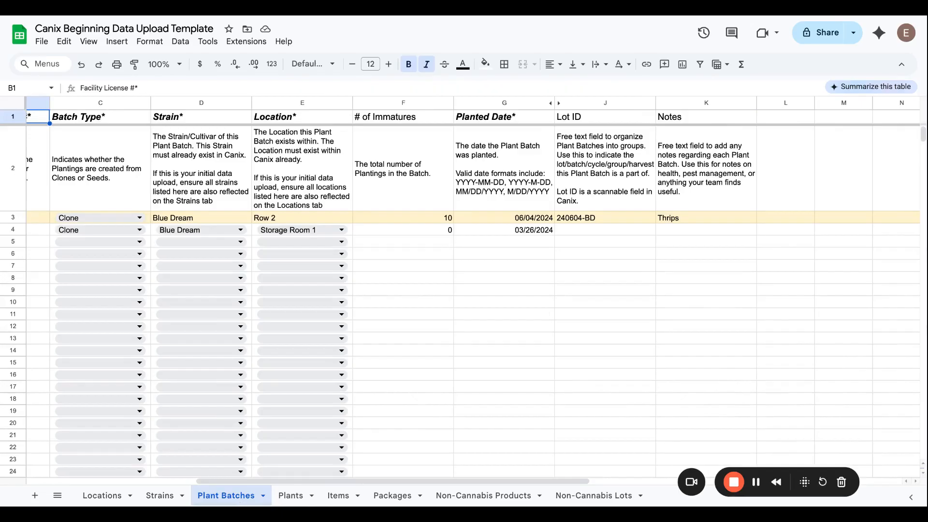
- On the Plants sheet, select Blue Dream as the strain and Storage Room 1 as the location in row 4
{"action": "left_click", "coordinate": [291, 496]}
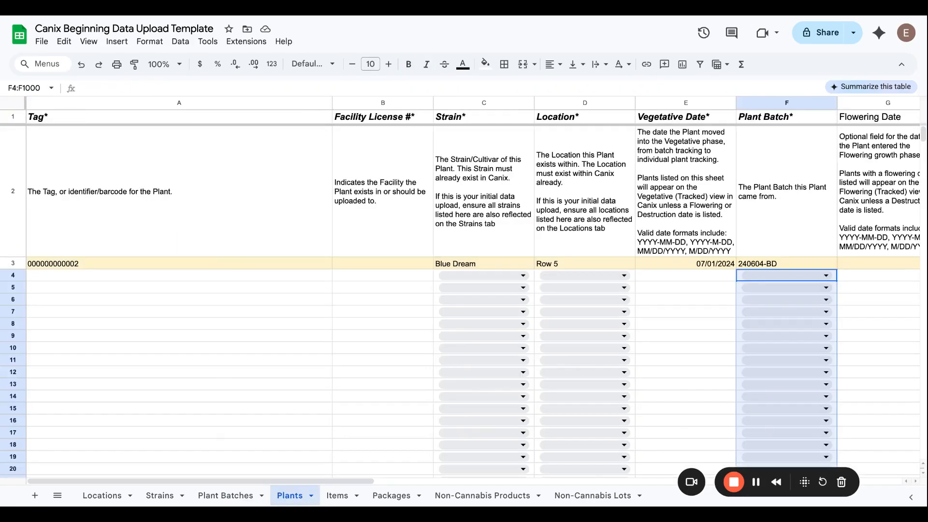
{"action": "left_click", "coordinate": [111, 279]}
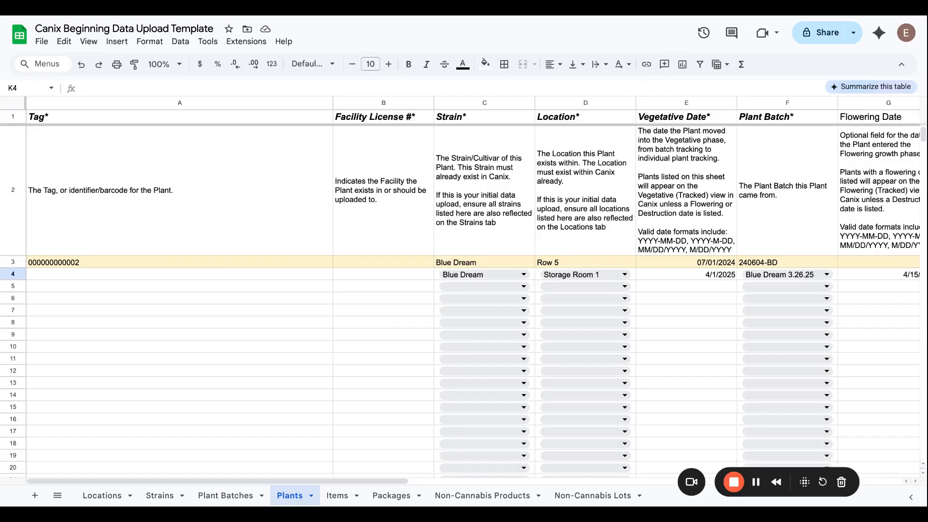
{"action": "left_click", "coordinate": [524, 275]}
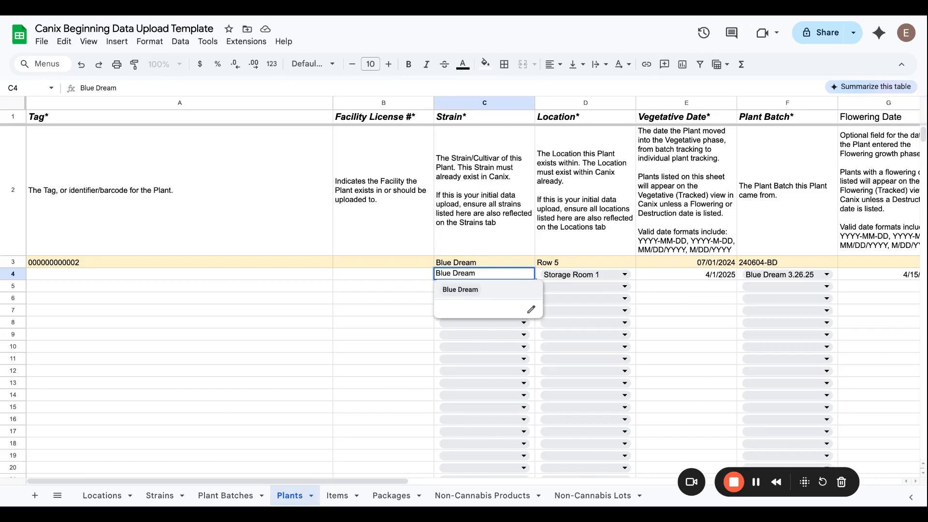
{"action": "left_click", "coordinate": [494, 290]}
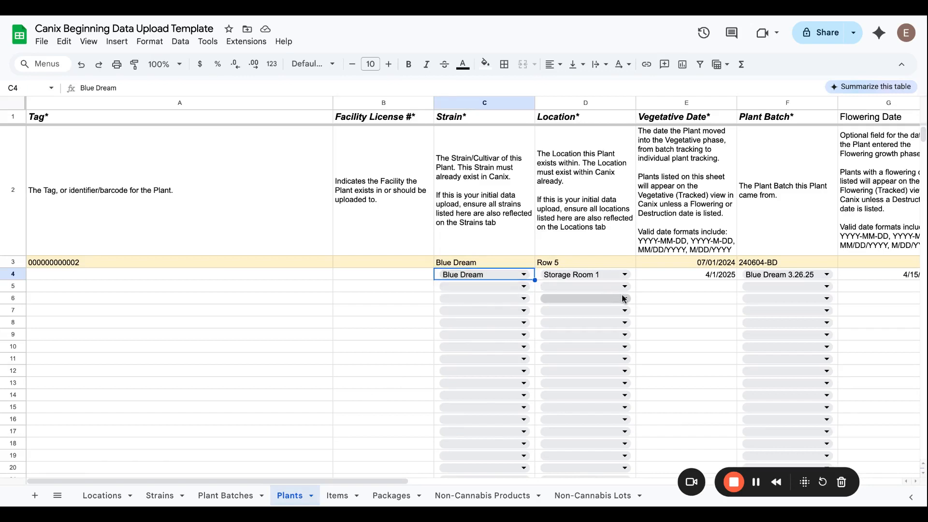
{"action": "left_click", "coordinate": [625, 275]}
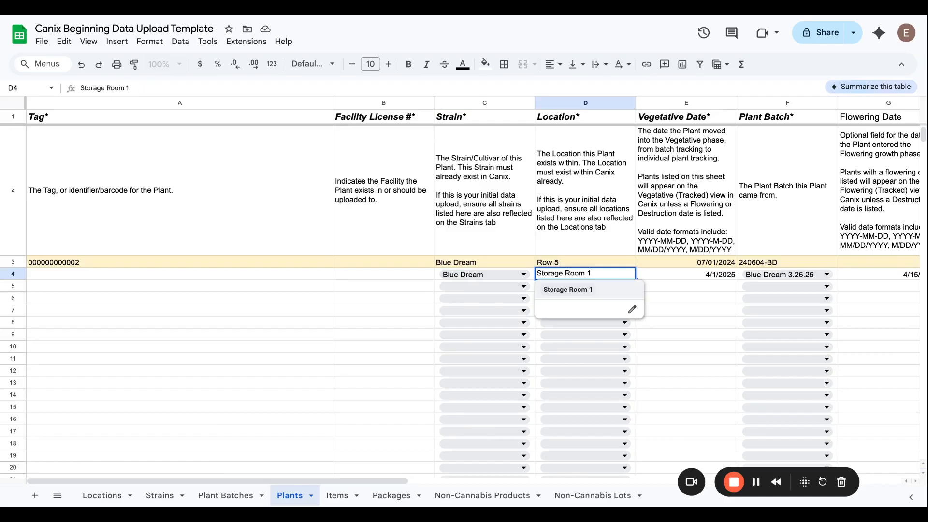
{"action": "left_click", "coordinate": [617, 290]}
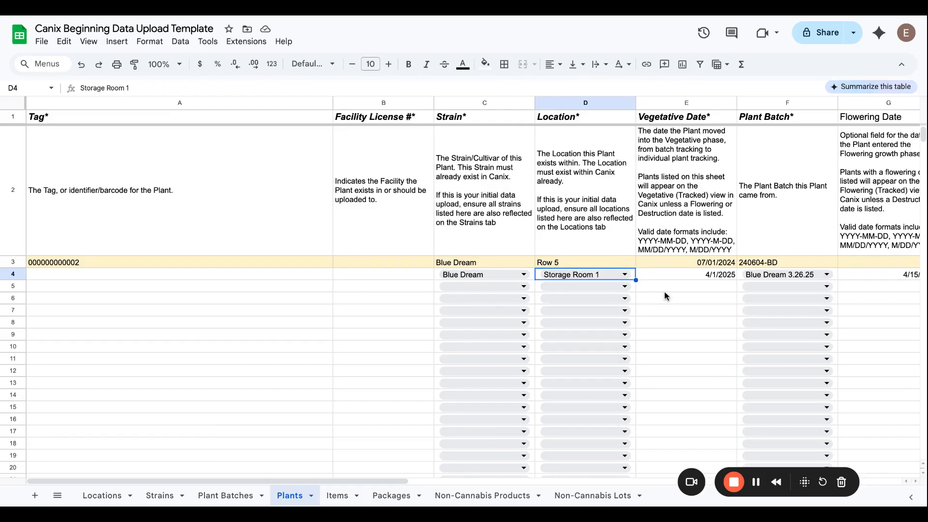
- Check the row 4 plant's vegetative date and the available Plant Batch choices
{"action": "left_click", "coordinate": [689, 276]}
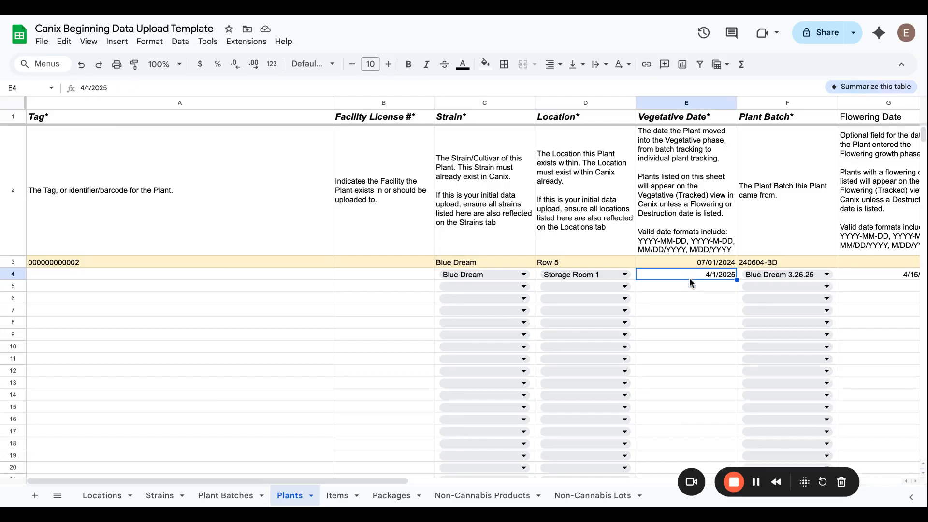
{"action": "left_click", "coordinate": [826, 274]}
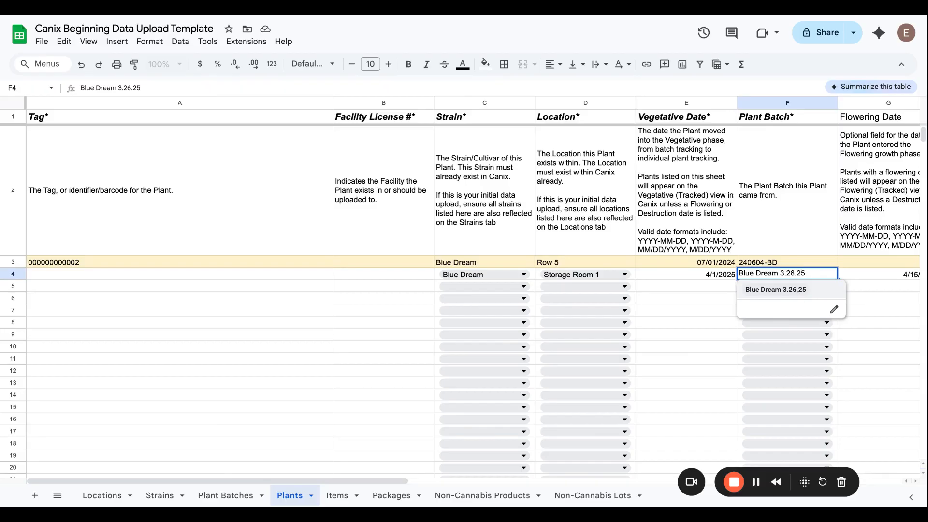
{"action": "left_click", "coordinate": [880, 286]}
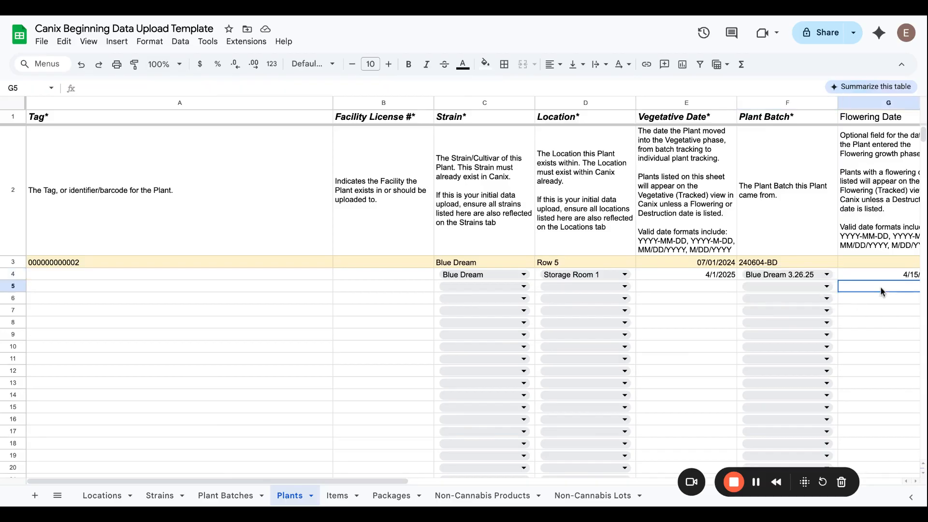
- Set Mother Plant to FALSE for the row 4 plant and check the Lot ID and Notes columns
{"action": "scroll", "coordinate": [880, 287], "scroll_direction": "right", "scroll_amount": 5}
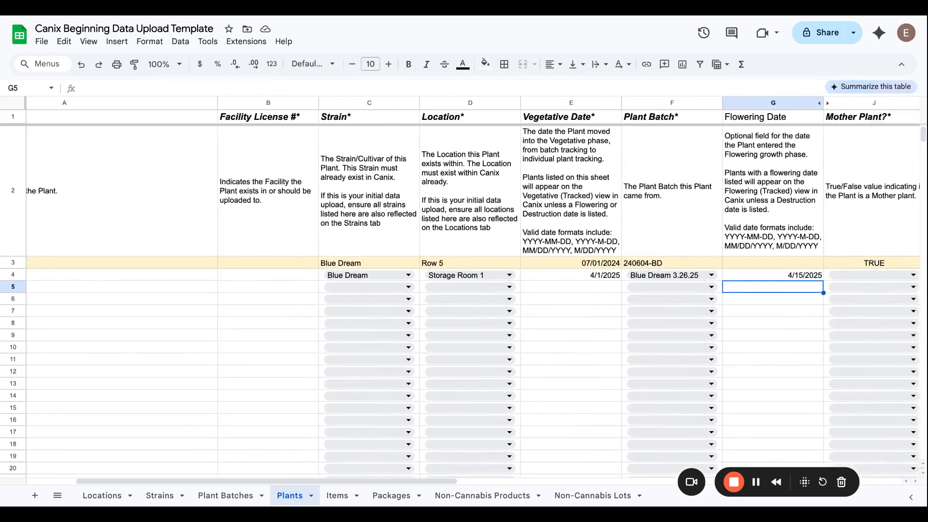
{"action": "scroll", "coordinate": [514, 290], "scroll_direction": "right", "scroll_amount": 1}
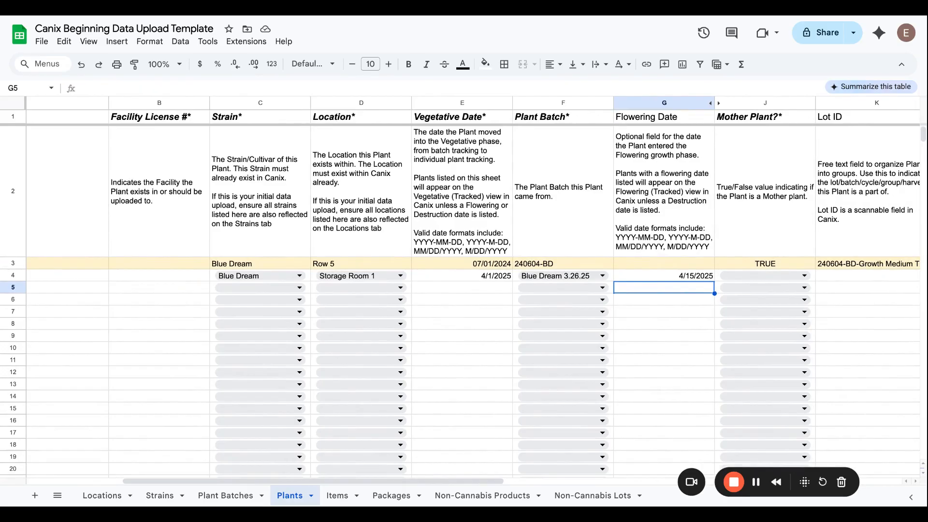
{"action": "left_click", "coordinate": [803, 276]}
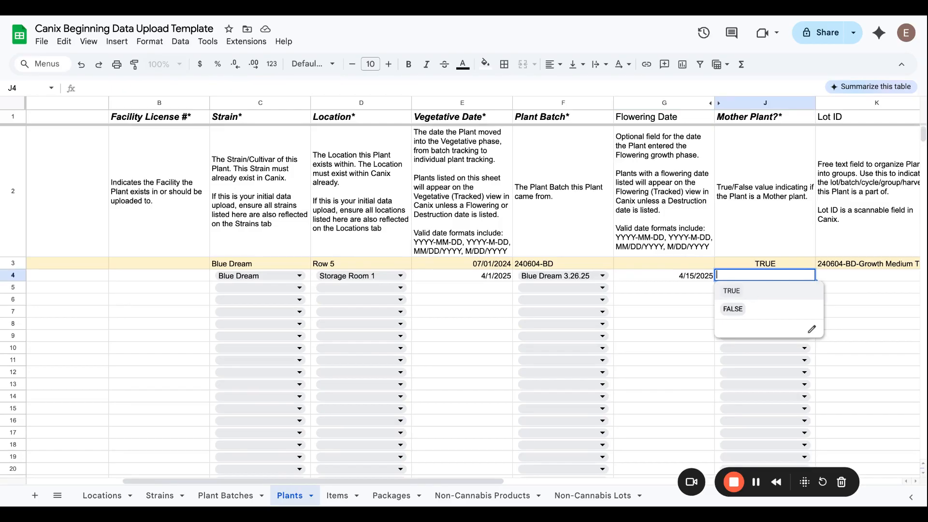
{"action": "left_click", "coordinate": [736, 310]}
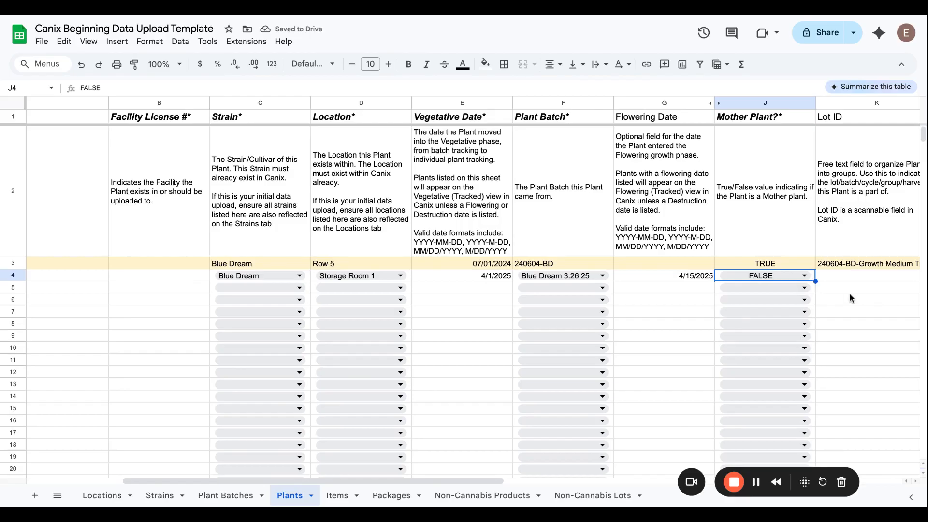
{"action": "scroll", "coordinate": [850, 297], "scroll_direction": "right", "scroll_amount": 5}
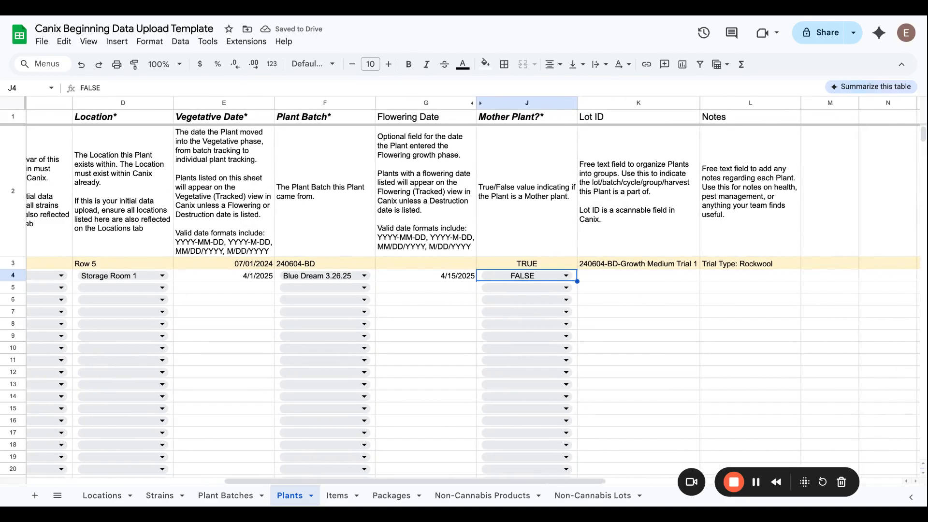
- Check the Lot ID field of the row 4 plant and open the Items sheet
{"action": "left_click", "coordinate": [696, 278]}
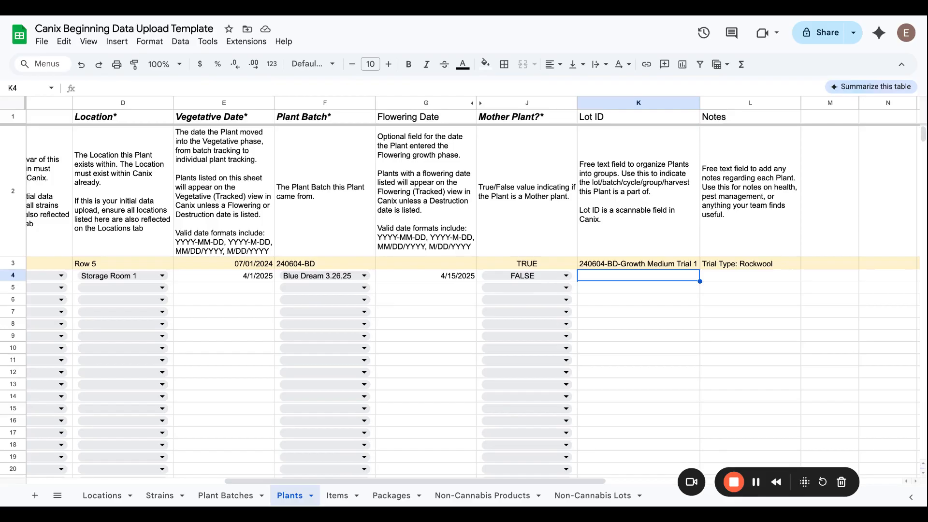
{"action": "scroll", "coordinate": [663, 279], "scroll_direction": "left", "scroll_amount": 10}
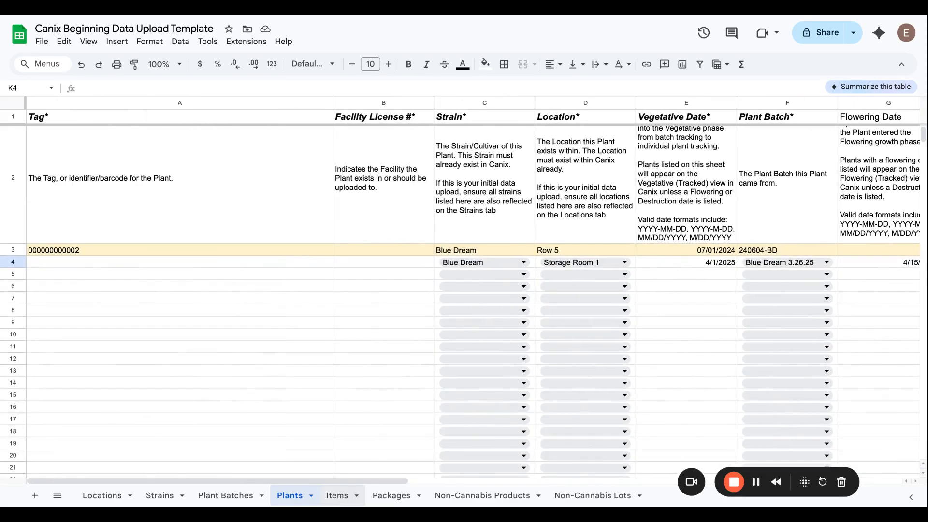
{"action": "left_click", "coordinate": [337, 495]}
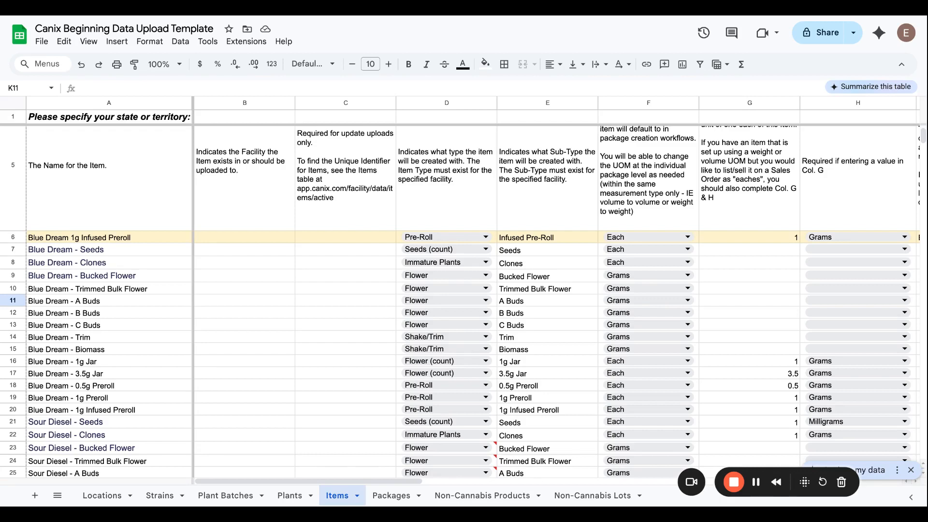
- Examine the sample Blue Dream item names on the Items sheet, from Bucked Flower through the buds, trim, jars and prerolls
{"action": "left_click", "coordinate": [157, 275]}
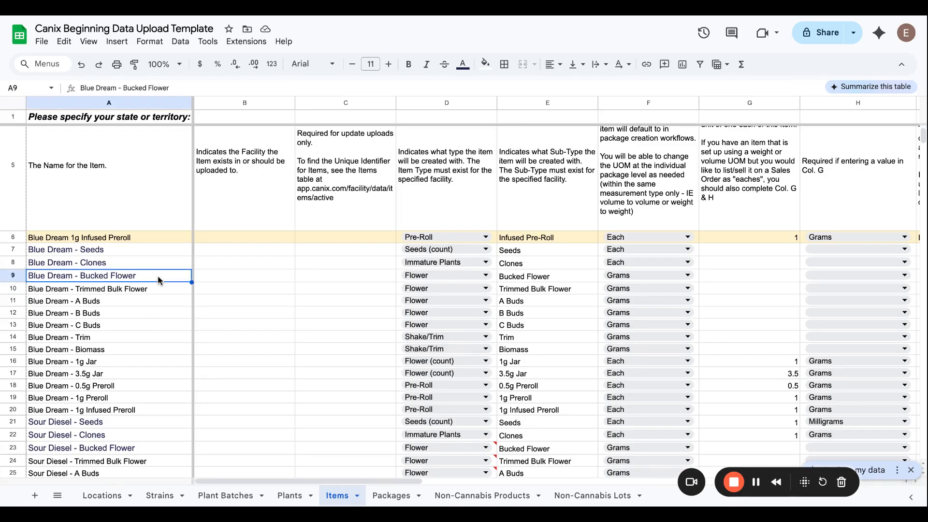
{"action": "left_click", "coordinate": [141, 351]}
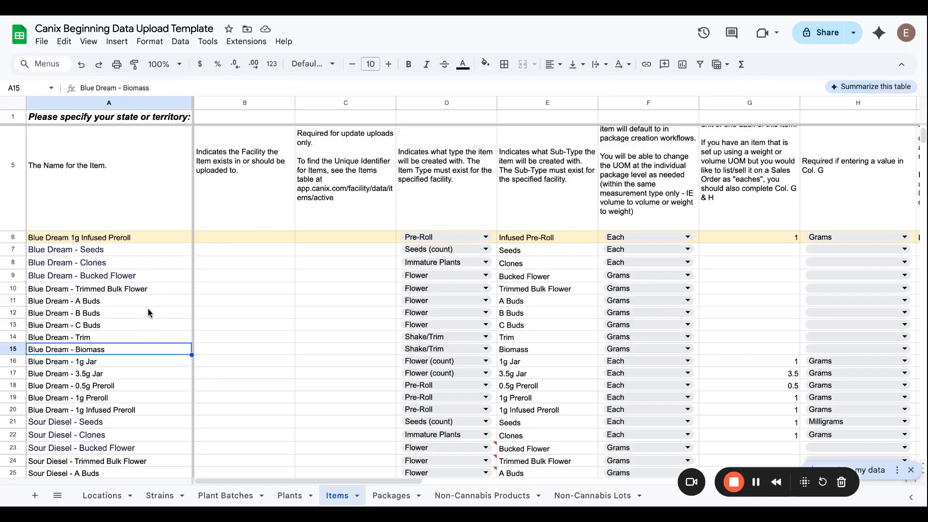
{"action": "left_click_drag", "start_coordinate": [147, 302], "coordinate": [147, 335]}
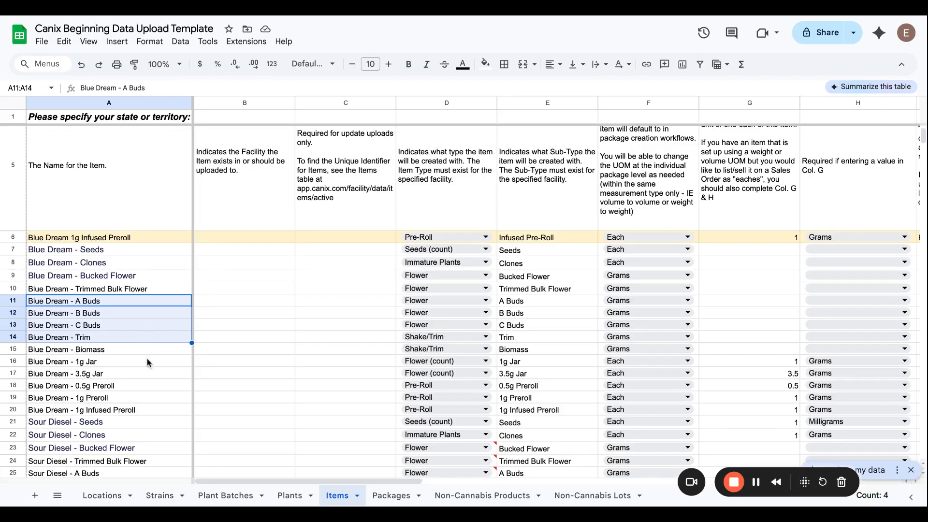
{"action": "left_click_drag", "start_coordinate": [147, 363], "coordinate": [146, 408]}
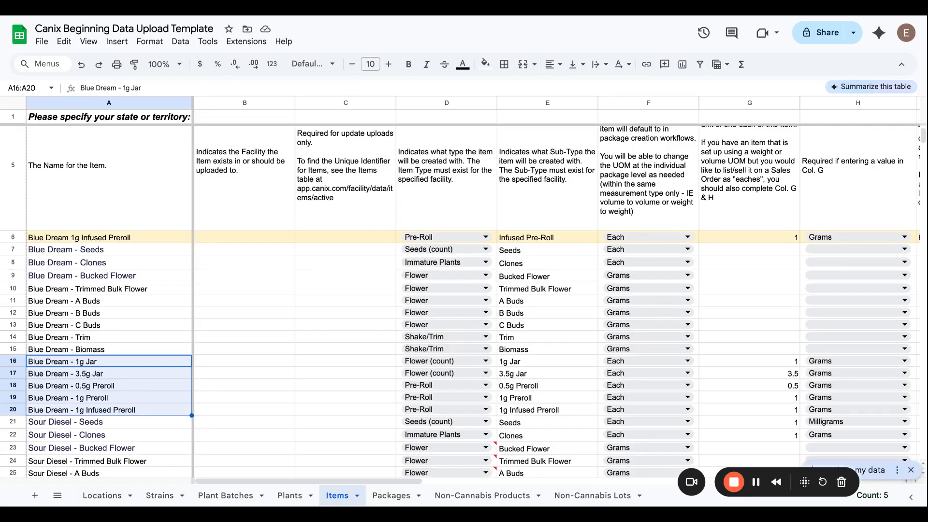
{"action": "left_click", "coordinate": [108, 410]}
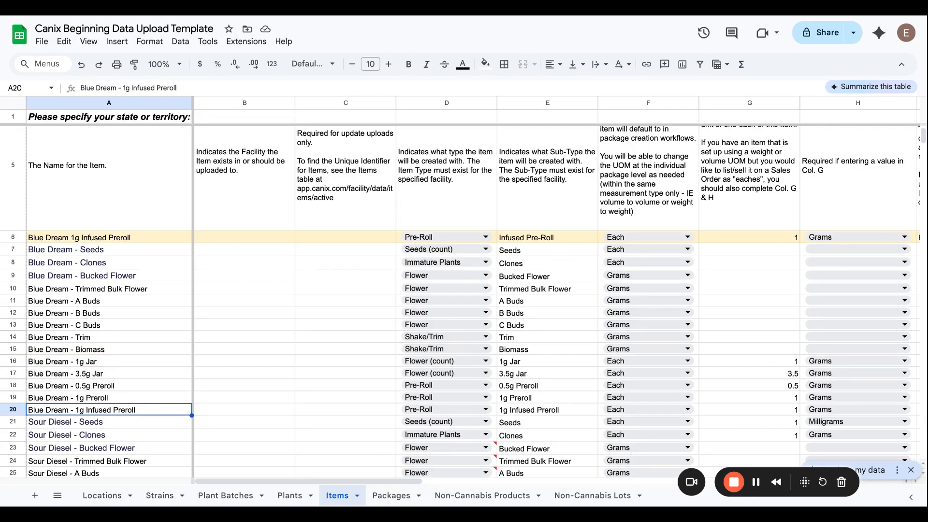
{"action": "scroll", "coordinate": [308, 381], "scroll_direction": "up", "scroll_amount": 2}
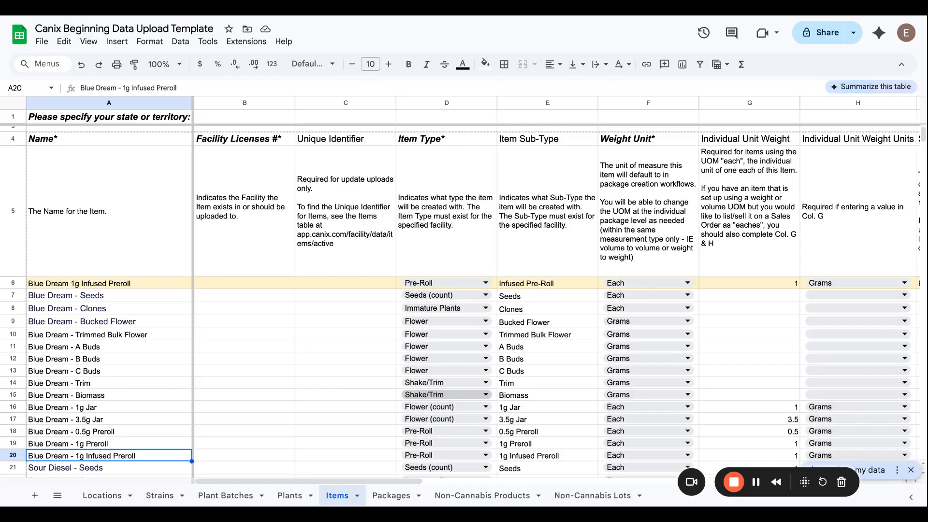
- Check the Item Type choices for Blue Dream - C Buds and the Item Sub-Type entries for C Buds and 1g Jar
{"action": "double_click", "coordinate": [460, 371]}
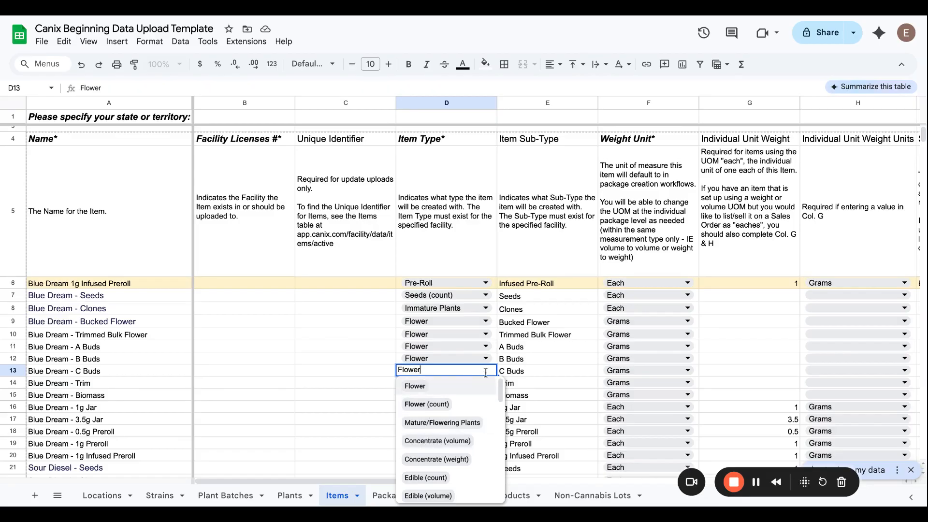
{"action": "left_click", "coordinate": [512, 373]}
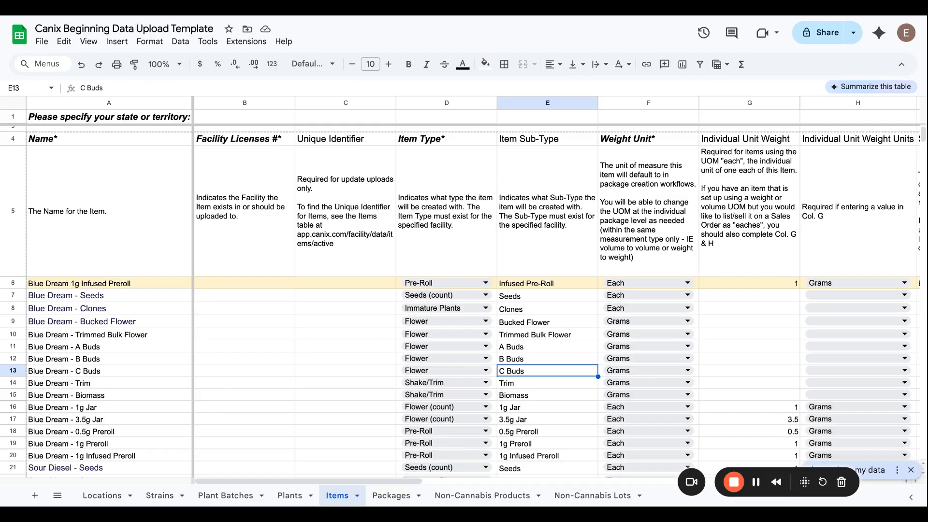
{"action": "left_click", "coordinate": [535, 410]}
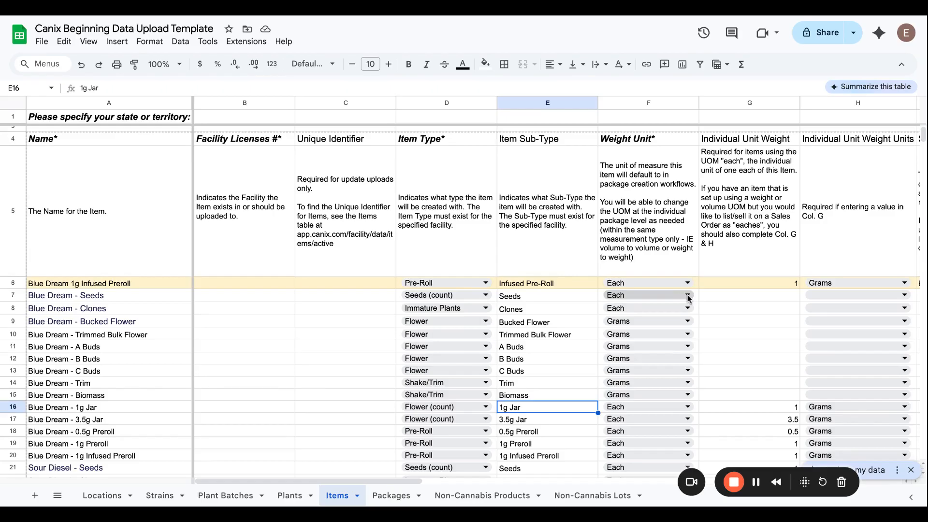
- Look through the available Weight Unit choices for Blue Dream - Trimmed Bulk Flower
{"action": "left_click", "coordinate": [688, 334]}
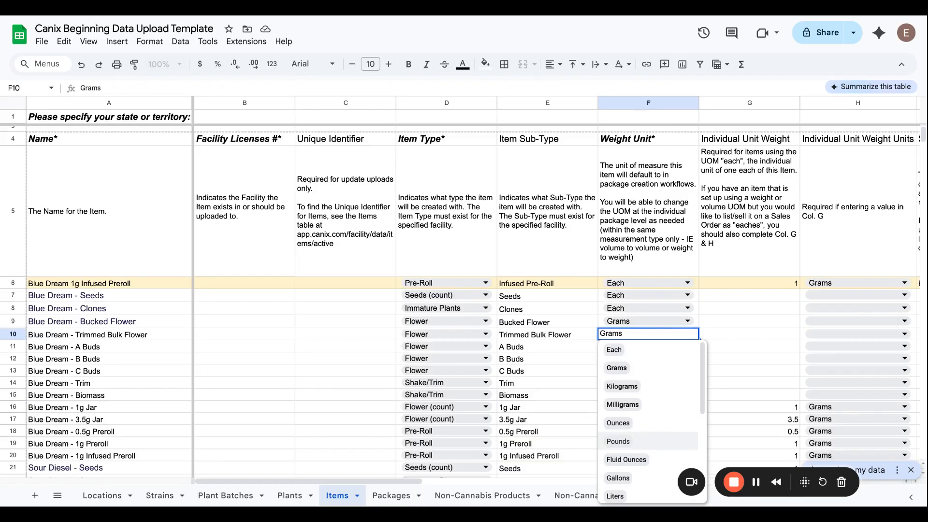
{"action": "scroll", "coordinate": [647, 420], "scroll_direction": "down", "scroll_amount": 3}
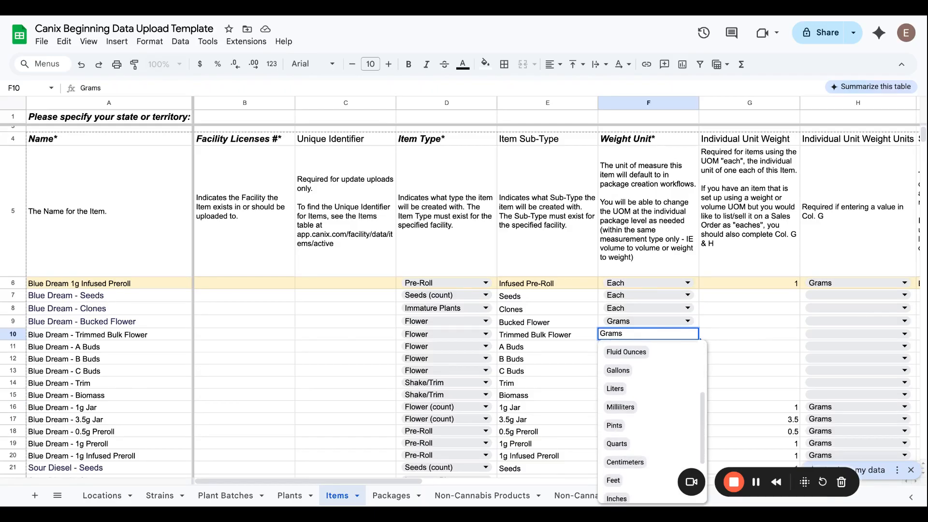
{"action": "scroll", "coordinate": [648, 421], "scroll_direction": "up", "scroll_amount": 3}
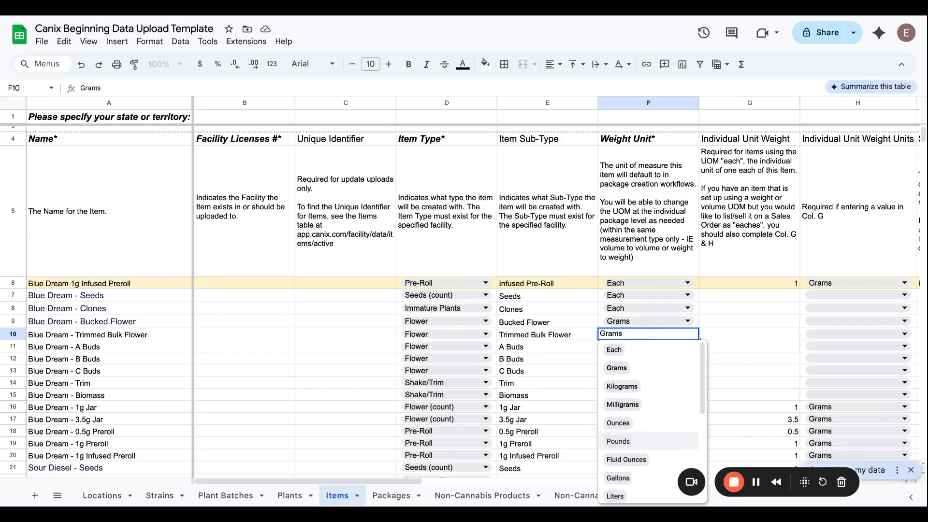
- Check the Individual Unit Weight entries for the Blue Dream 1g Jar, 1g Preroll and 3.5g Jar items
{"action": "left_click", "coordinate": [730, 411]}
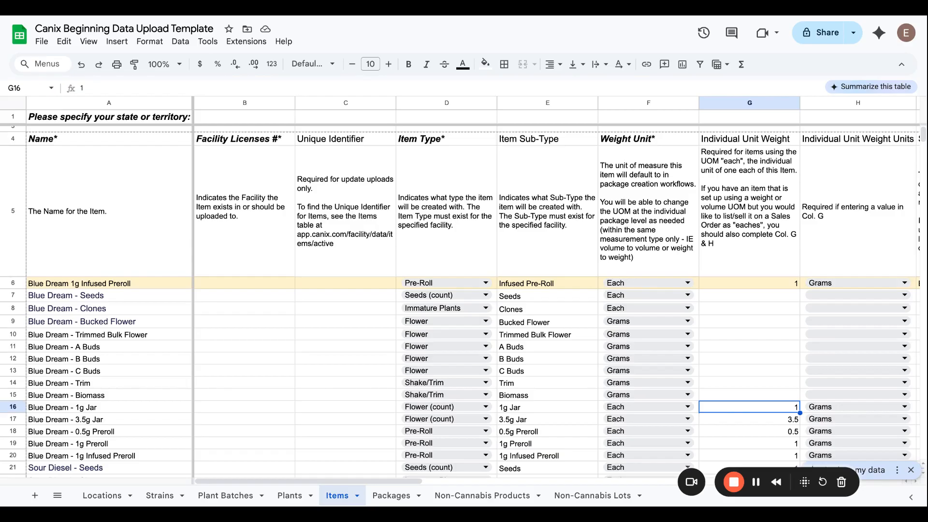
{"action": "left_click", "coordinate": [738, 448]}
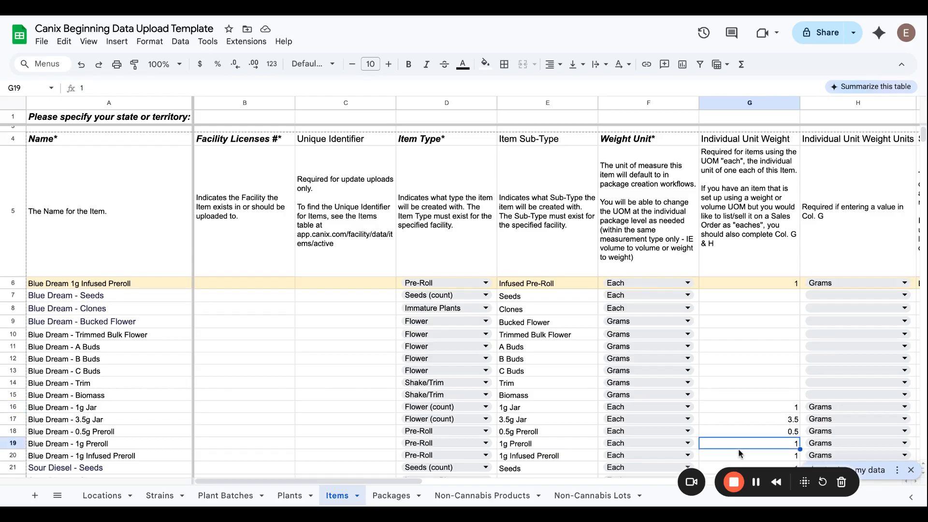
{"action": "left_click", "coordinate": [743, 417]}
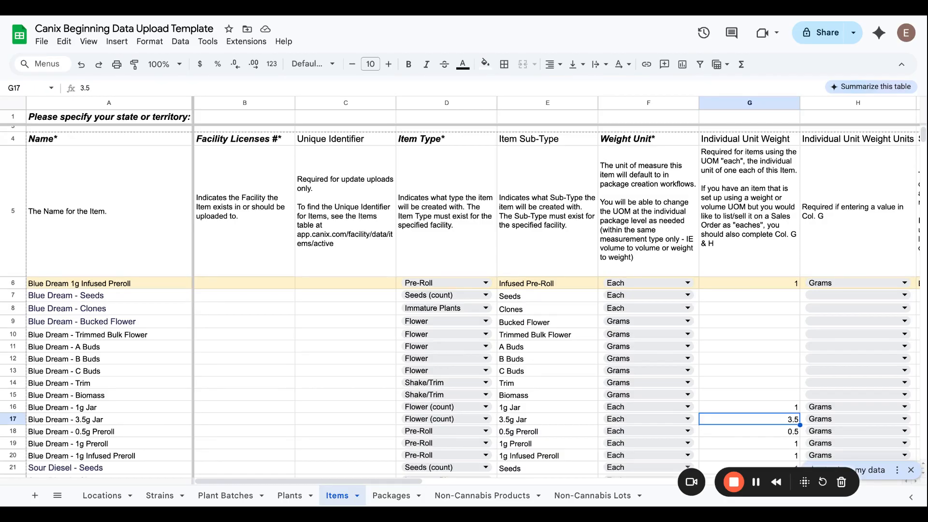
- Examine the Strain column, the Accounting Inventory Type choices for Blue Dream - Seeds and its Brand field
{"action": "scroll", "coordinate": [556, 290], "scroll_direction": "right", "scroll_amount": 10}
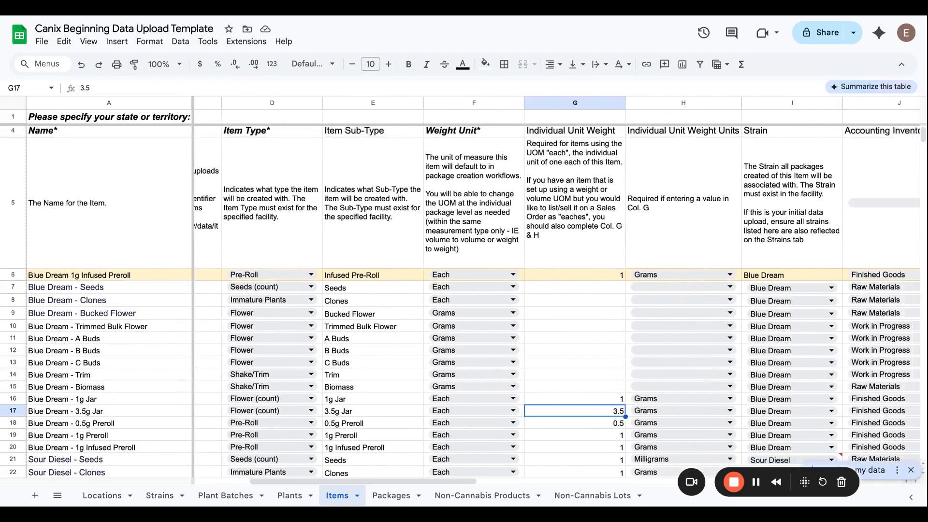
{"action": "scroll", "coordinate": [556, 290], "scroll_direction": "right", "scroll_amount": 10}
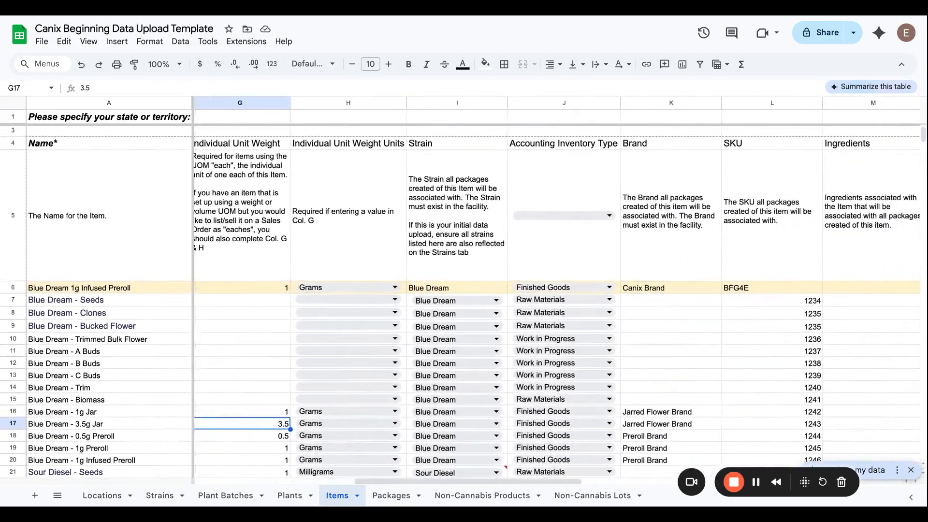
{"action": "scroll", "coordinate": [555, 290], "scroll_direction": "right", "scroll_amount": 3}
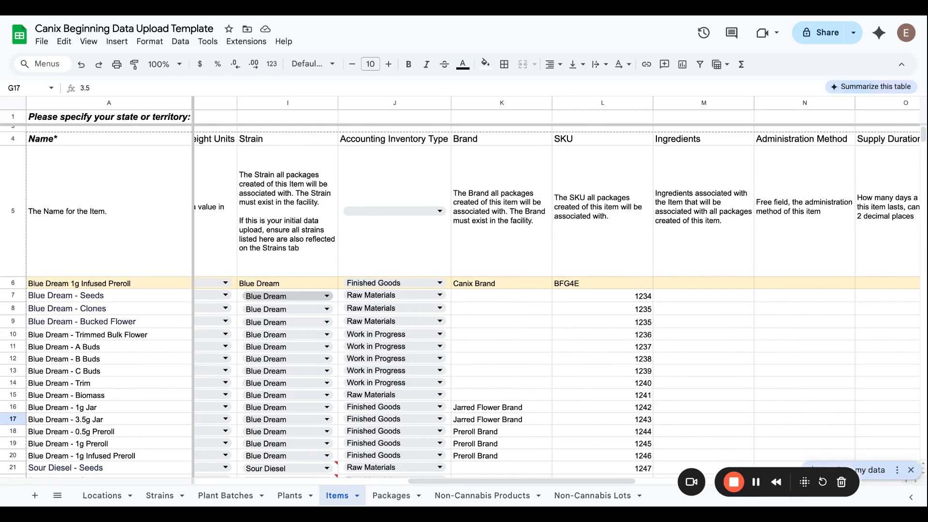
{"action": "left_click", "coordinate": [441, 297]}
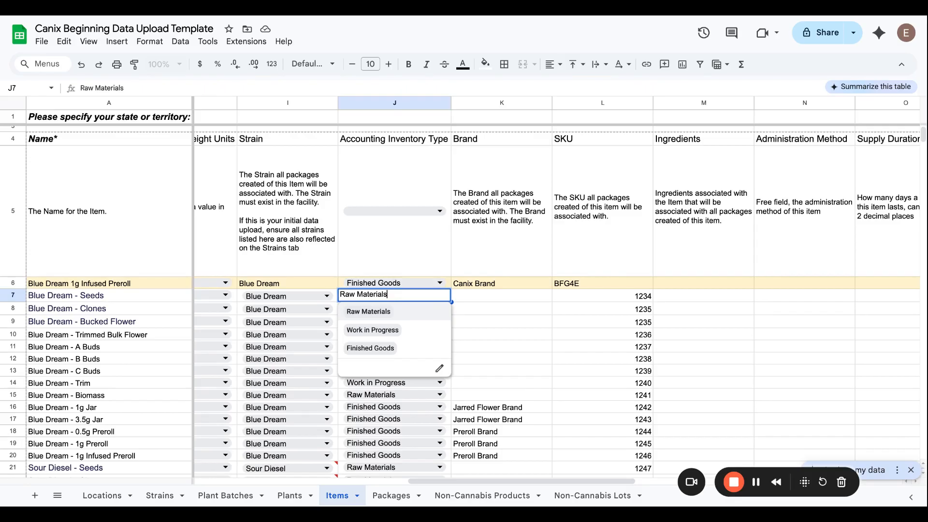
{"action": "left_click", "coordinate": [471, 298]}
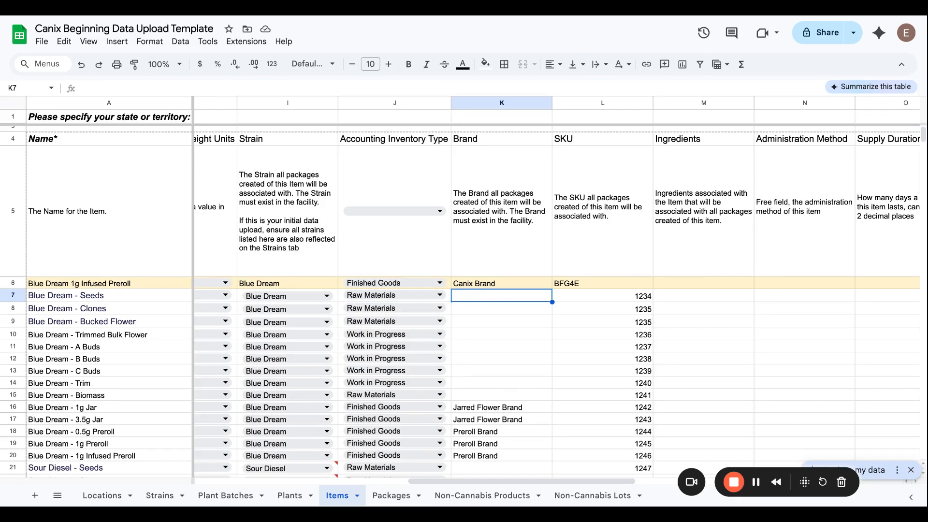
- Check the SKU for Blue Dream - Seeds and examine the remaining item columns from Ingredients to Notes
{"action": "scroll", "coordinate": [459, 290], "scroll_direction": "right", "scroll_amount": 3}
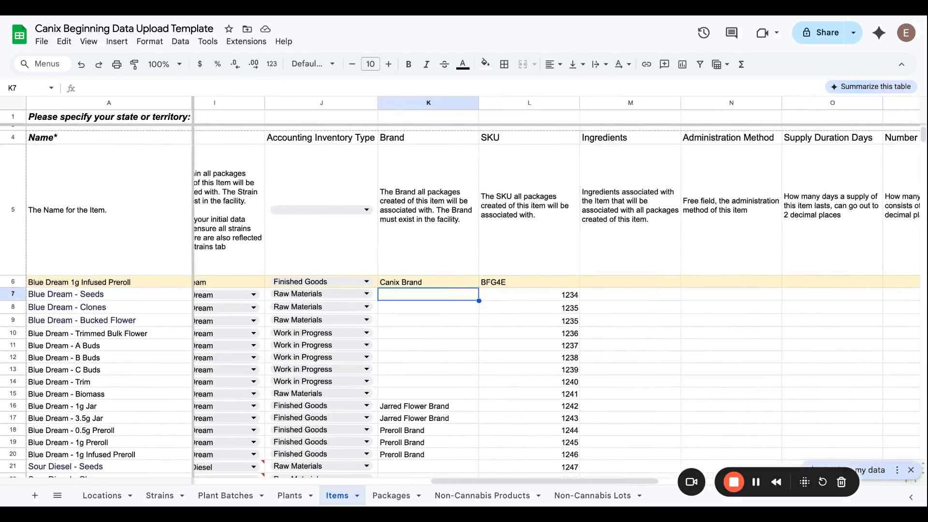
{"action": "scroll", "coordinate": [556, 289], "scroll_direction": "right", "scroll_amount": 1}
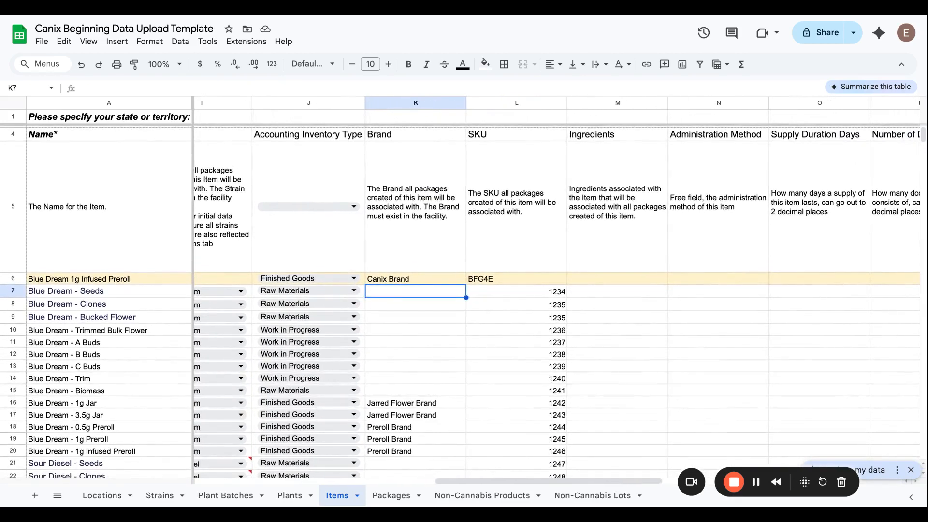
{"action": "left_click", "coordinate": [511, 296]}
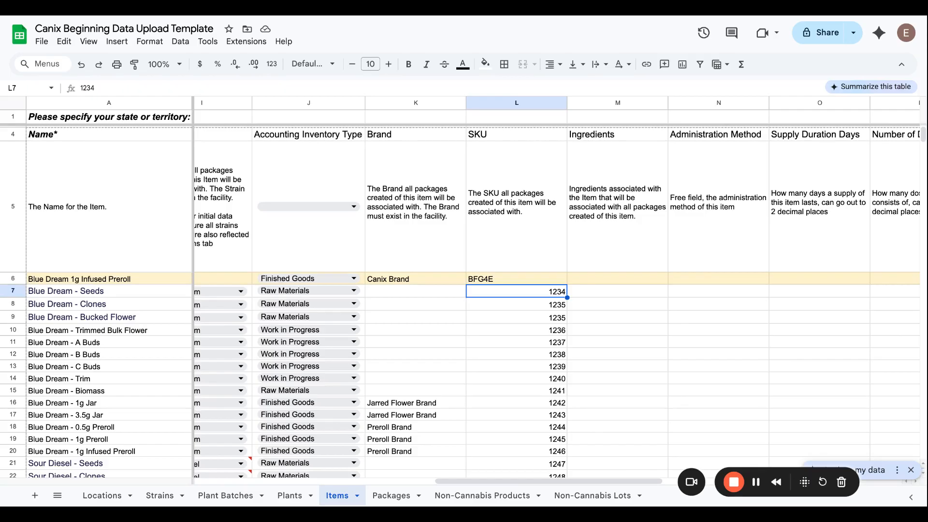
{"action": "scroll", "coordinate": [556, 290], "scroll_direction": "right", "scroll_amount": 6}
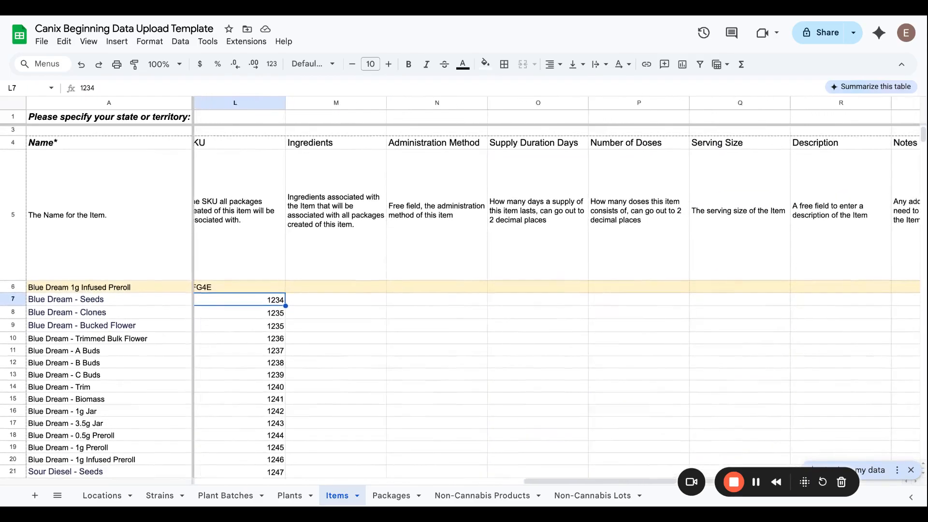
{"action": "scroll", "coordinate": [556, 290], "scroll_direction": "right", "scroll_amount": 3}
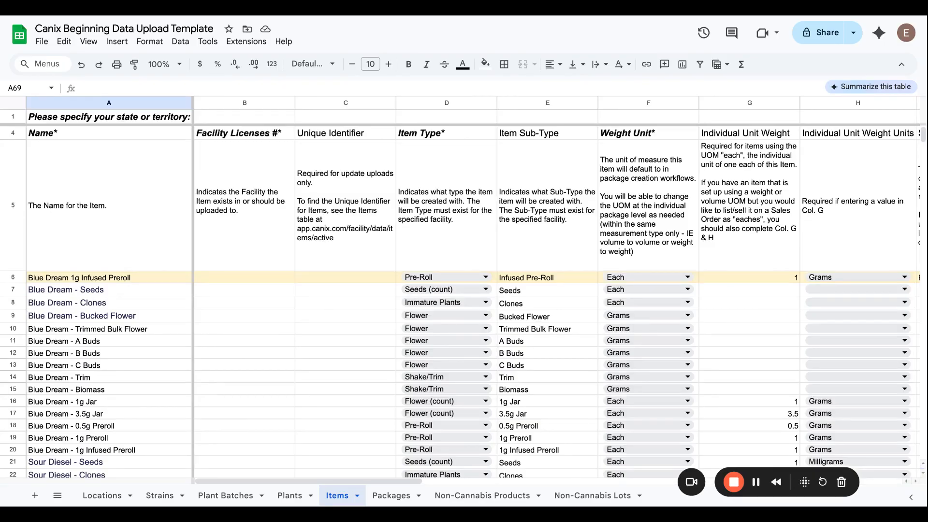
- Examine the sample items of the other strains down to Blue Dream Bulk Distillate in row 63
{"action": "scroll", "coordinate": [120, 408], "scroll_direction": "down", "scroll_amount": 12}
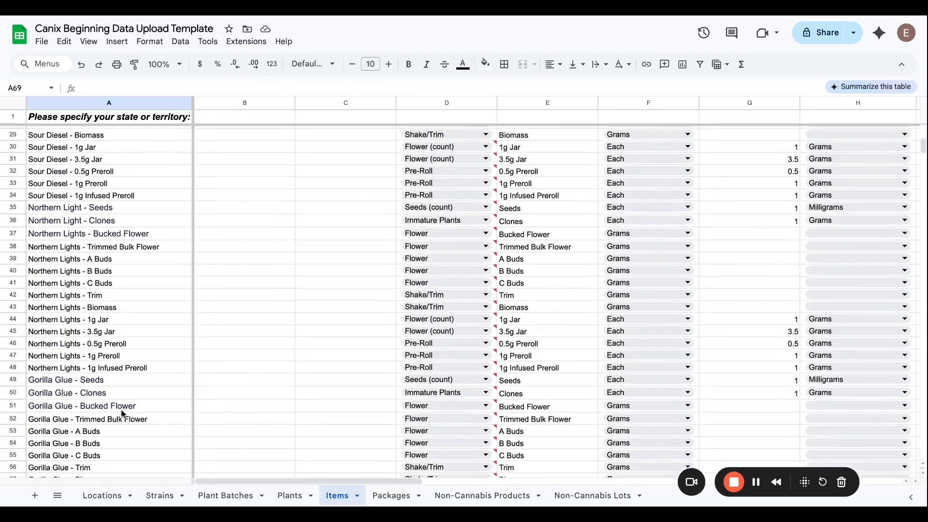
{"action": "scroll", "coordinate": [121, 408], "scroll_direction": "down", "scroll_amount": 2}
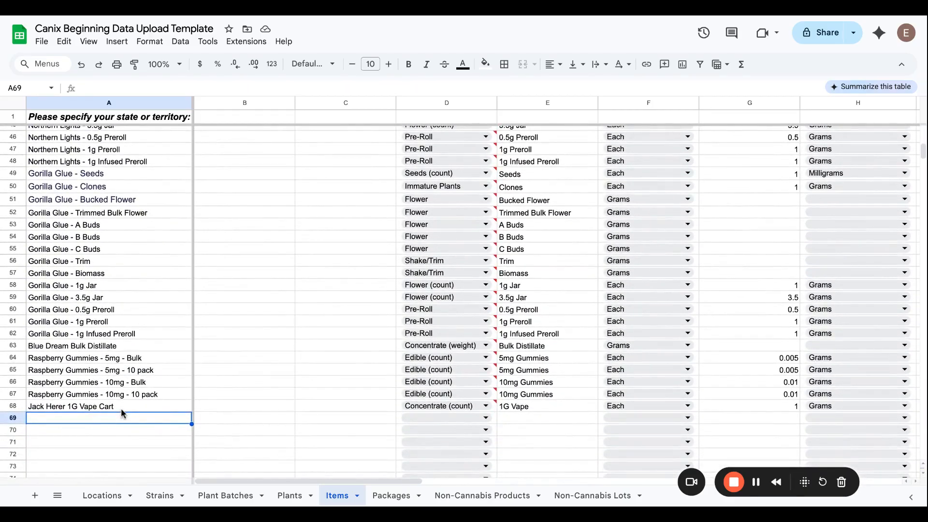
{"action": "left_click", "coordinate": [132, 344]}
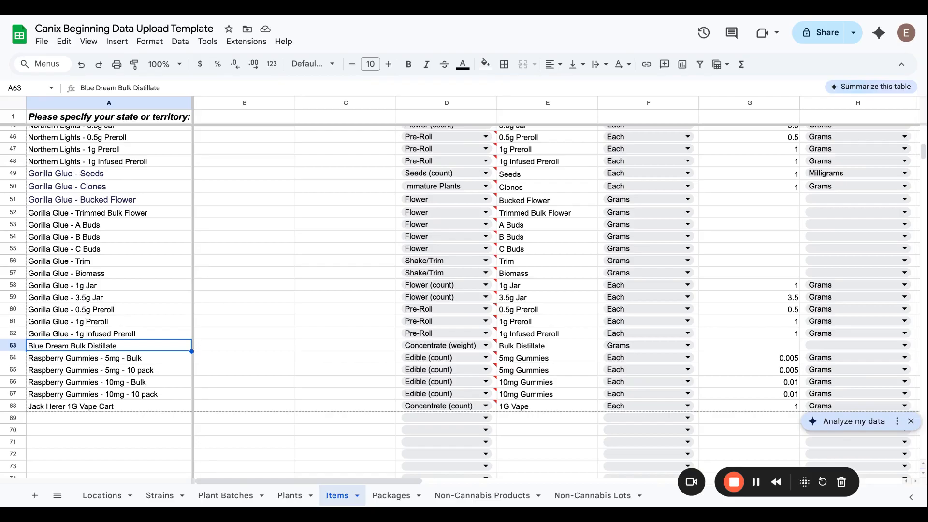
- Set the Individual Unit Weight of Raspberry Gummies - 5mg - 10 pack in row 65 to 0.05
{"action": "left_click", "coordinate": [146, 357]}
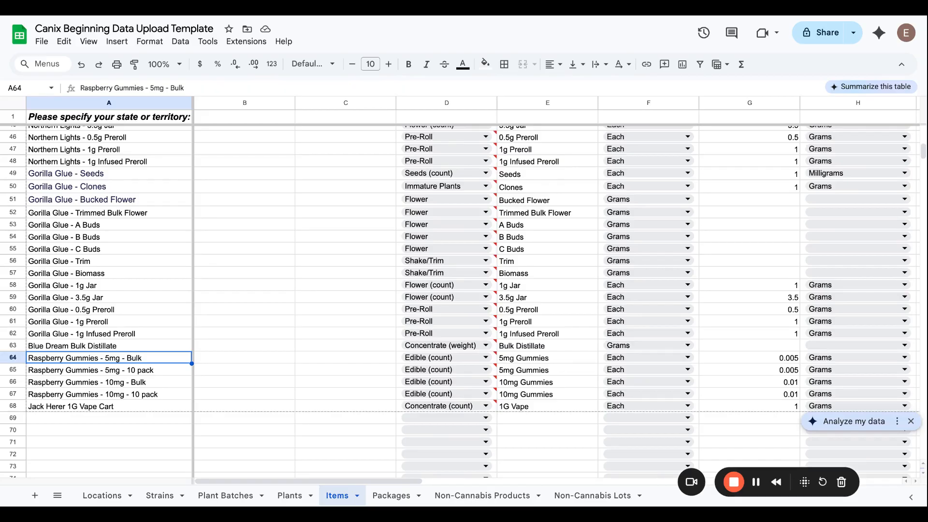
{"action": "key", "text": "Down"}
{"action": "left_click", "coordinate": [196, 370]}
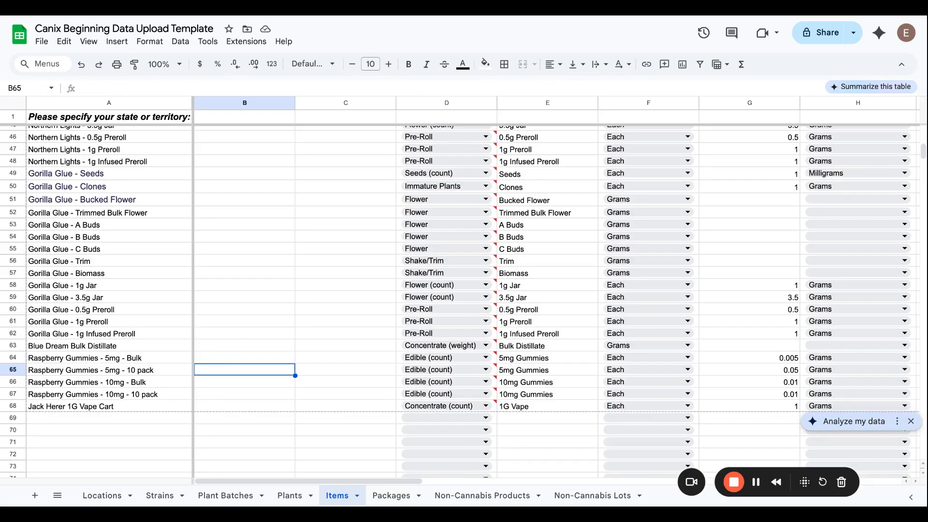
- Check the Jack Herer 1G Vape Cart item in row 68 and return to the beginning of the Items sheet
{"action": "left_click", "coordinate": [135, 408]}
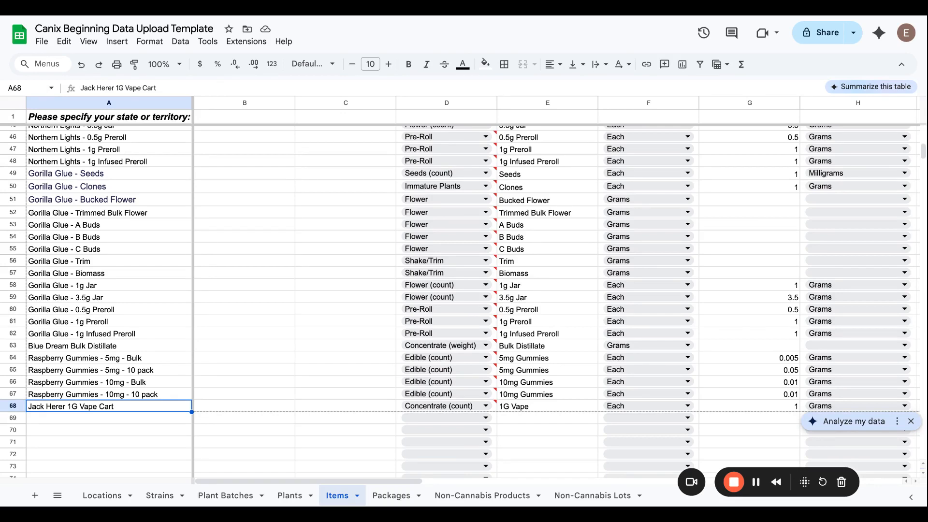
{"action": "scroll", "coordinate": [459, 300], "scroll_direction": "up", "scroll_amount": 20}
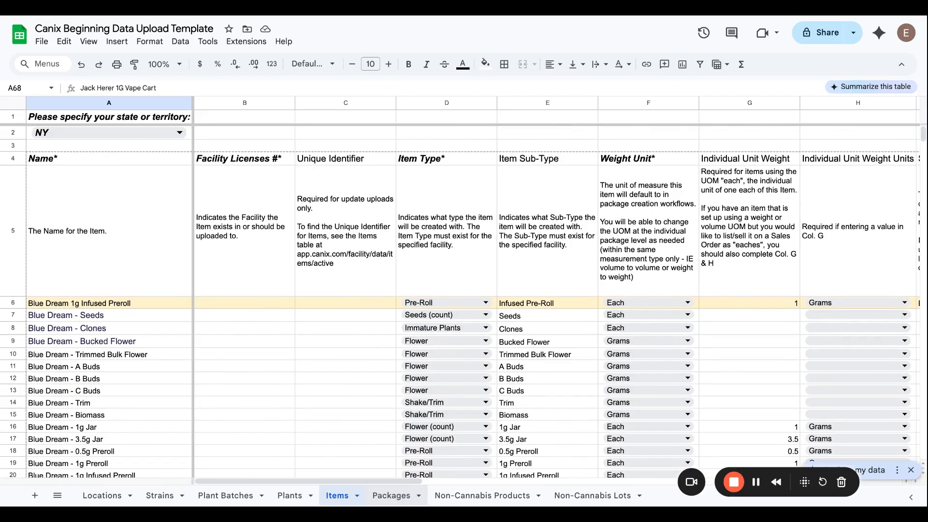
- Open the Packages sheet and examine the Tag, Facility License, Item, Quantity and Unit columns with the Blue Dream sample packages
{"action": "left_click", "coordinate": [391, 495]}
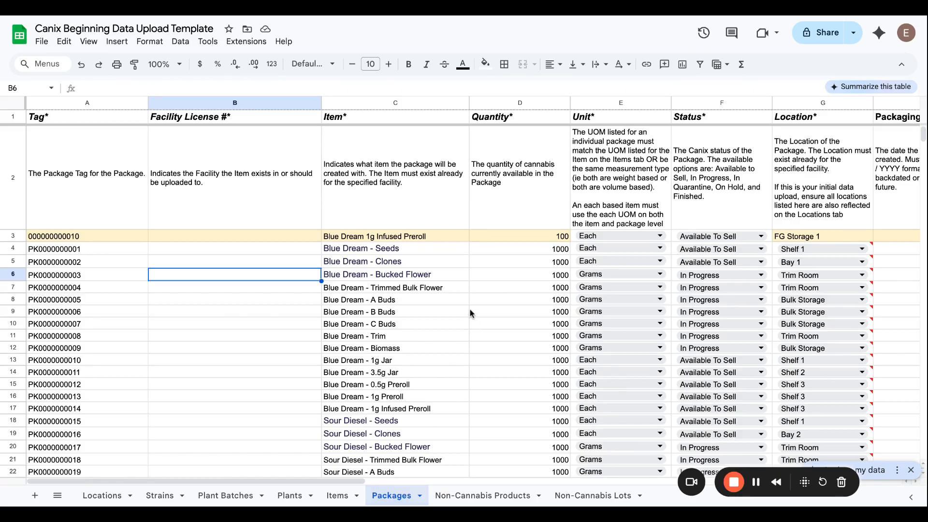
{"action": "left_click", "coordinate": [453, 252]}
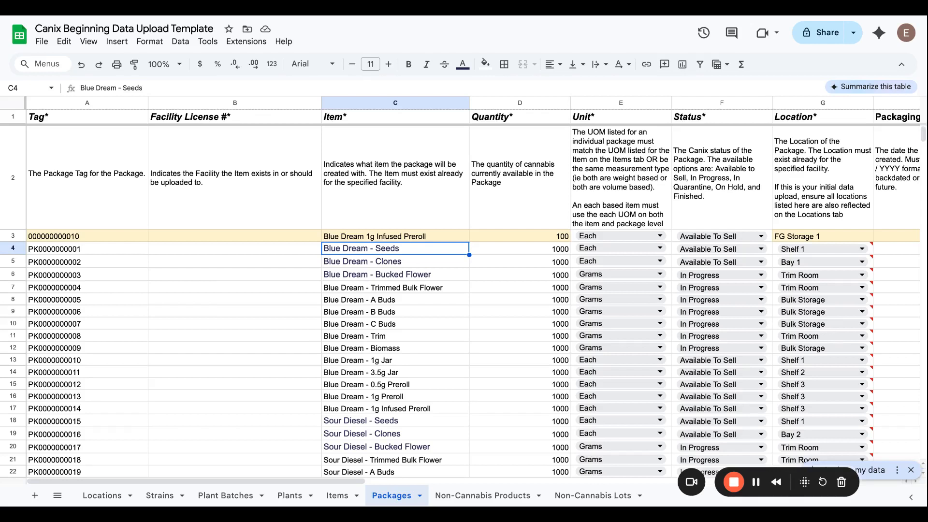
{"action": "left_click", "coordinate": [548, 279]}
{"action": "scroll", "coordinate": [548, 279], "scroll_direction": "right", "scroll_amount": 2}
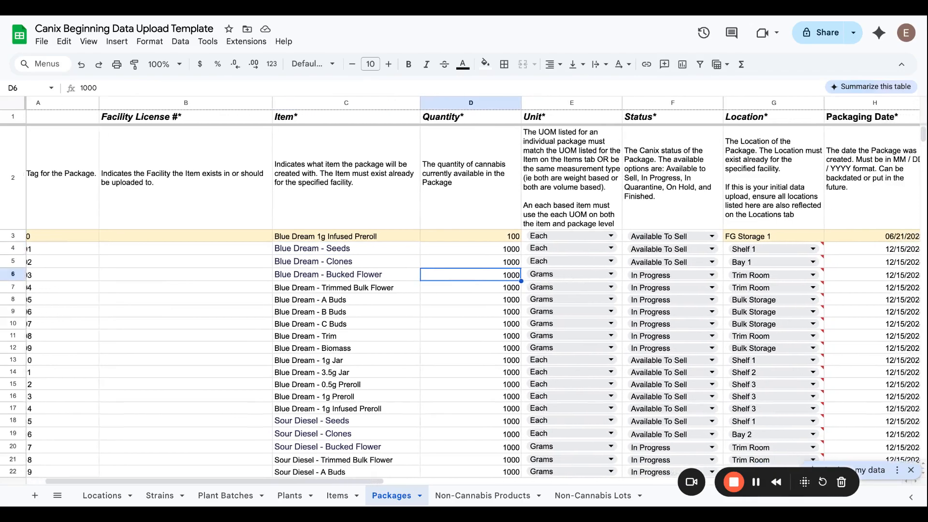
{"action": "left_click", "coordinate": [555, 275]}
{"action": "left_click", "coordinate": [458, 291]}
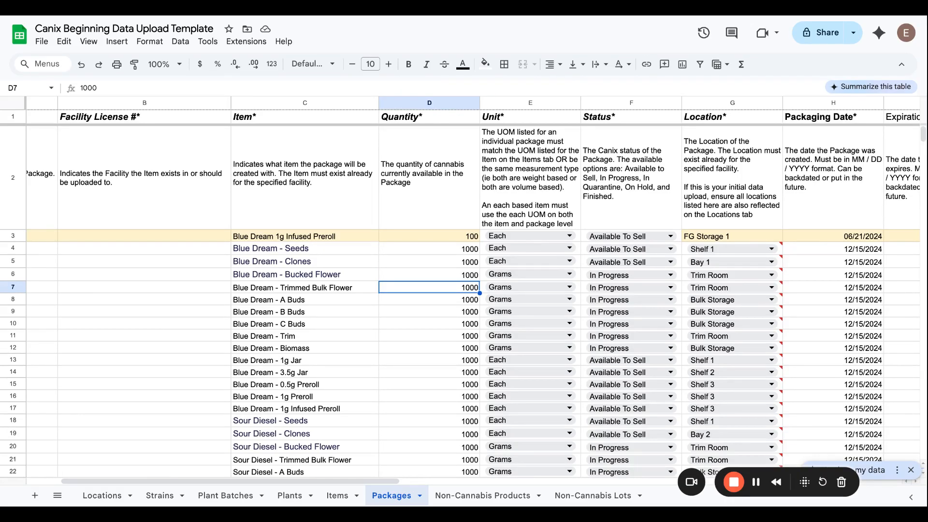
- Remove On Hold and Finished from the Status column's description and review the columns from Location to Testing Package
{"action": "scroll", "coordinate": [473, 290], "scroll_direction": "right", "scroll_amount": 2}
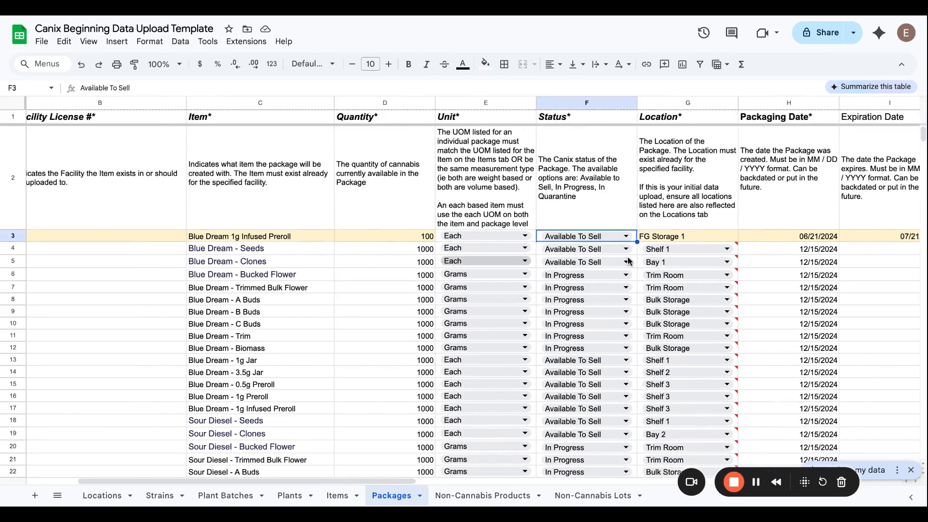
{"action": "scroll", "coordinate": [628, 261], "scroll_direction": "right", "scroll_amount": 1}
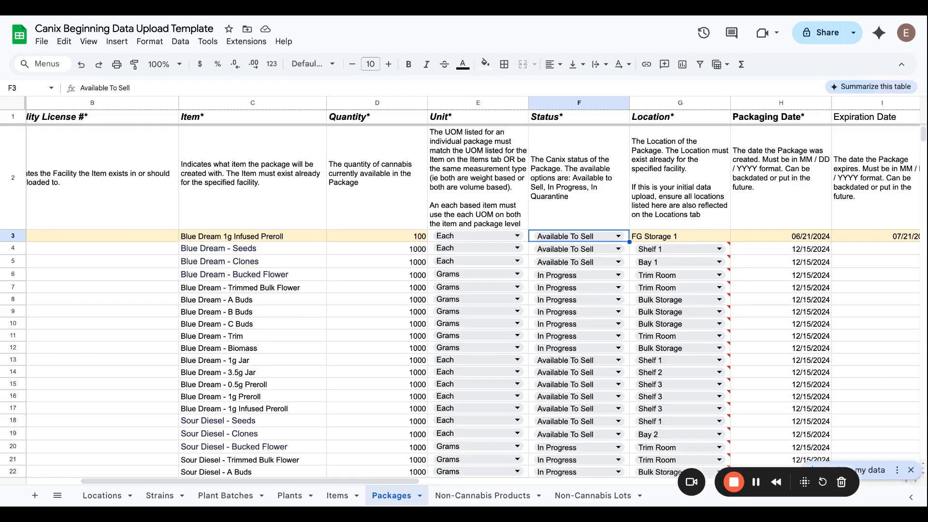
{"action": "scroll", "coordinate": [516, 259], "scroll_direction": "right", "scroll_amount": 6}
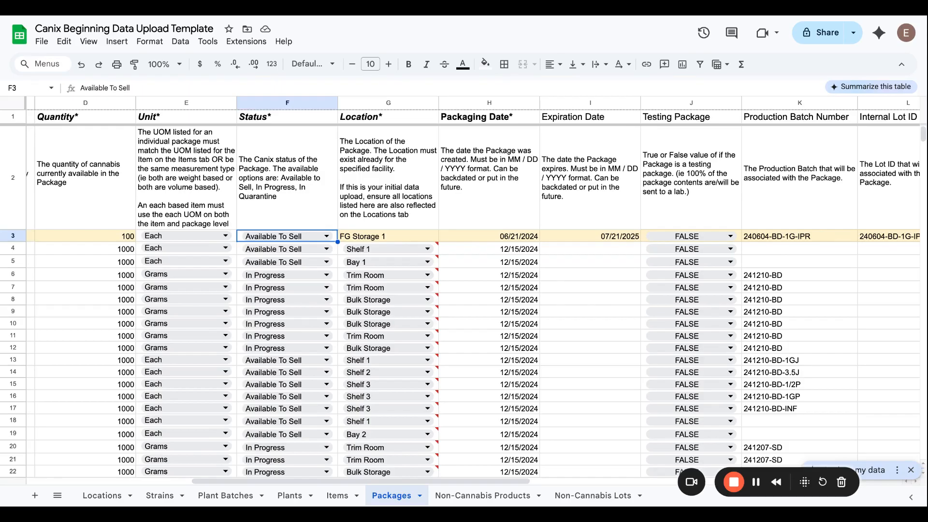
- Check the Quantity and Production Batch Number of Blue Dream - Seeds and examine the remaining package columns through Notes
{"action": "left_click", "coordinate": [83, 253]}
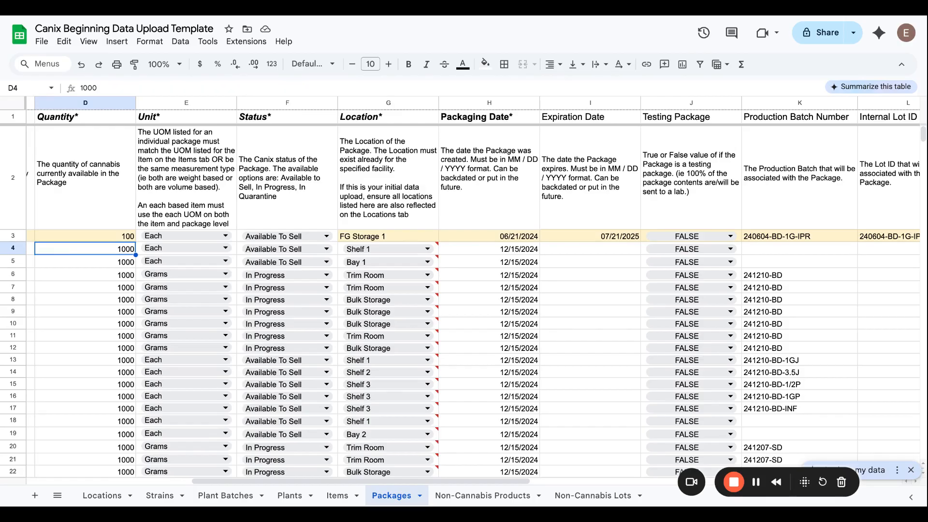
{"action": "left_click", "coordinate": [799, 248]}
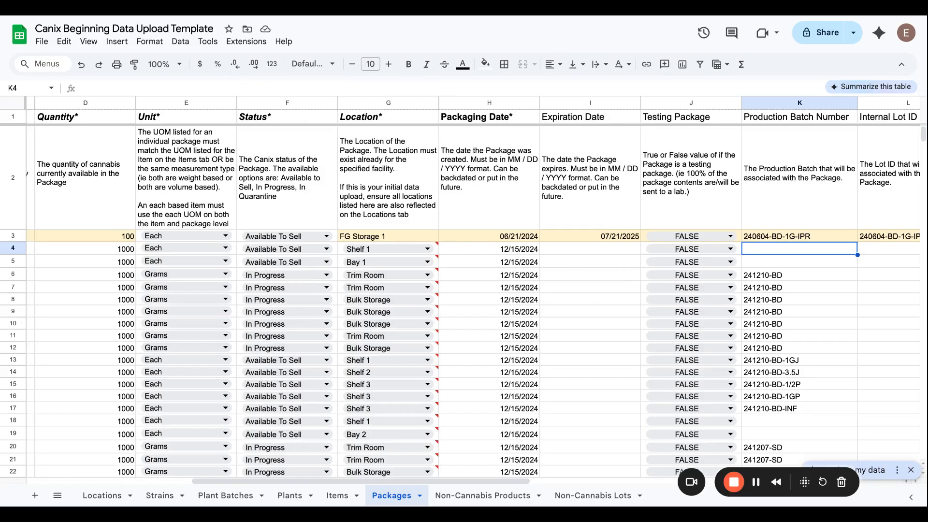
{"action": "scroll", "coordinate": [657, 287], "scroll_direction": "right", "scroll_amount": 9}
{"action": "left_click", "coordinate": [657, 287]}
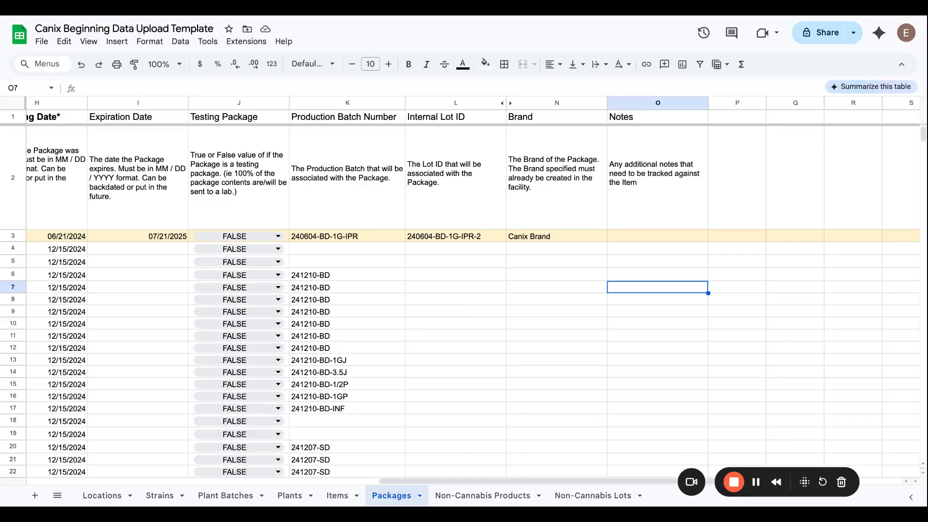
{"action": "scroll", "coordinate": [464, 290], "scroll_direction": "left", "scroll_amount": 10}
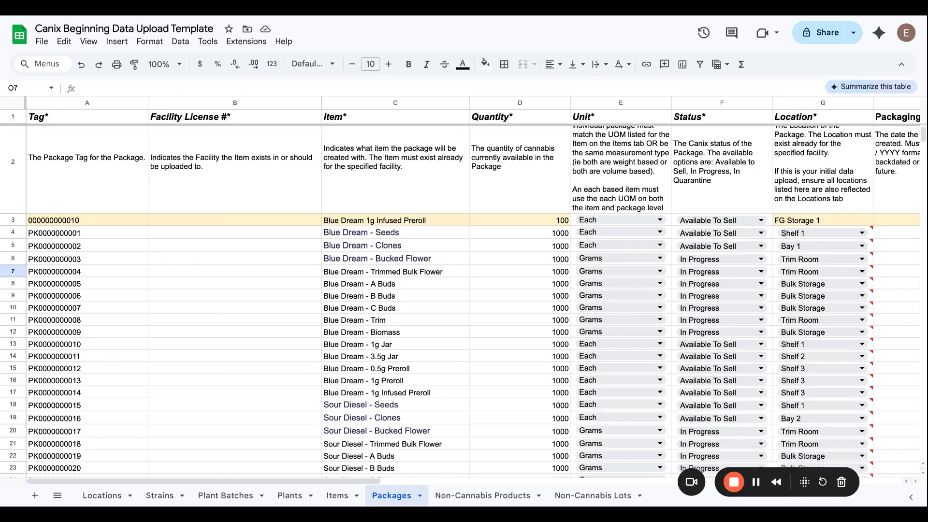
- Open the Non-Cannabis Products sheet and examine its Name, SKU, Shared Facilities License and Units columns
{"action": "left_click", "coordinate": [495, 497]}
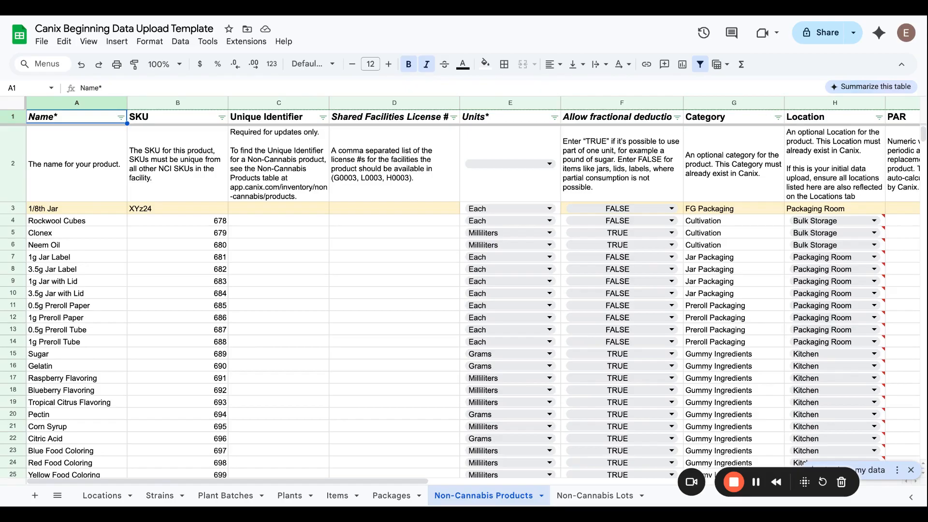
{"action": "left_click", "coordinate": [177, 117]}
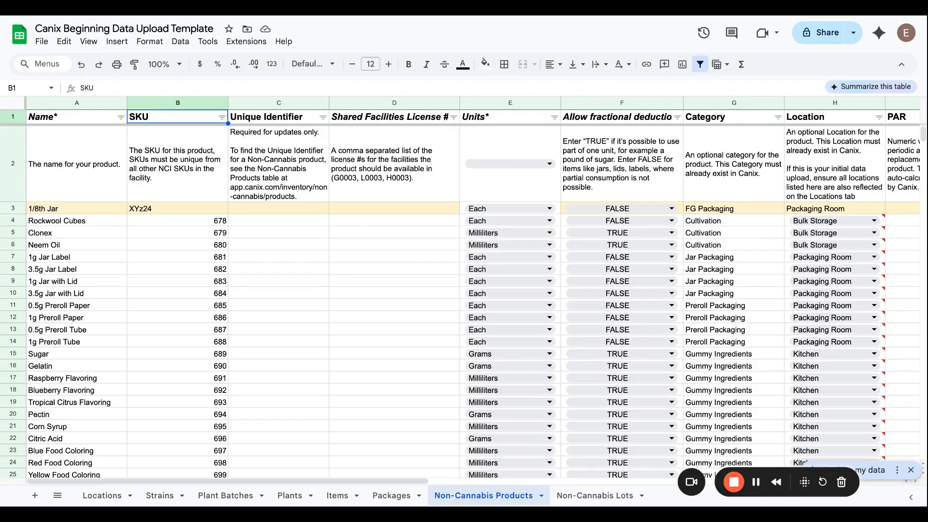
{"action": "left_click", "coordinate": [386, 104]}
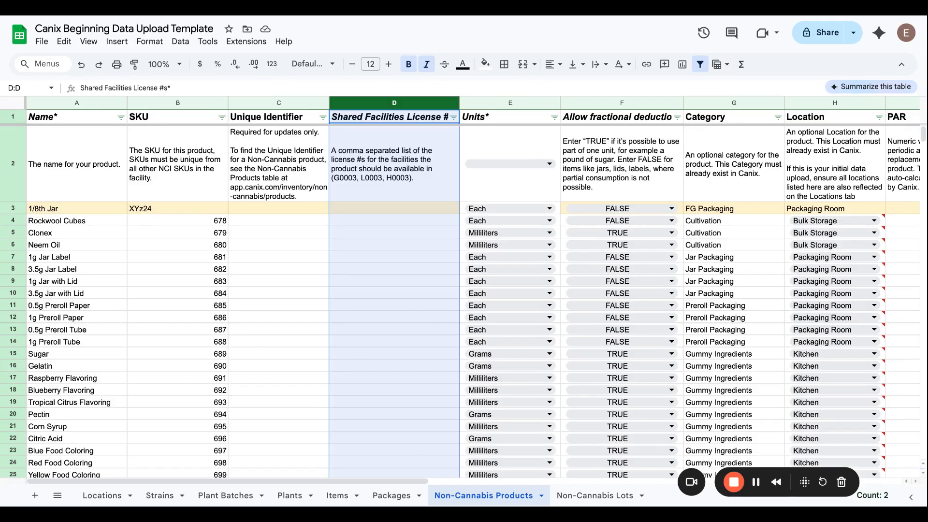
{"action": "left_click", "coordinate": [509, 101]}
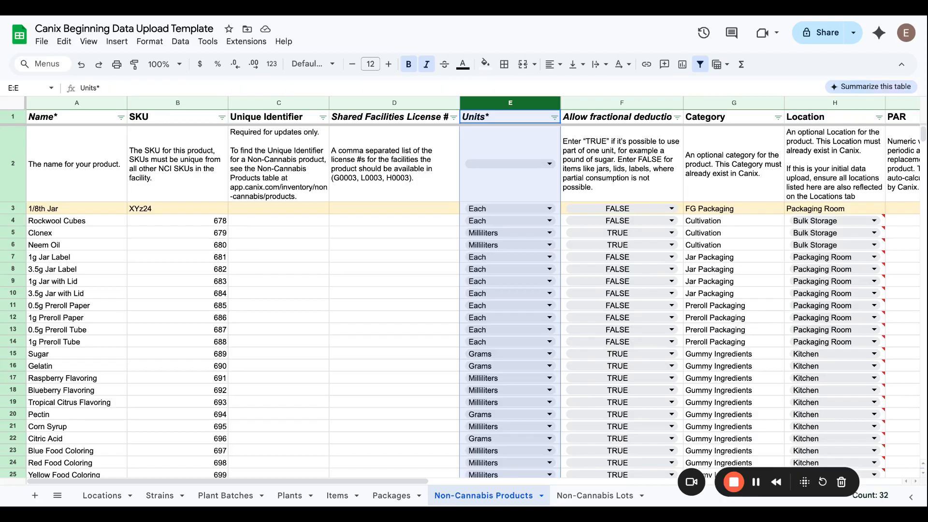
- Examine the Allow fractional deduction, Category, Location and PAR columns of the non-cannabis products and return to the Name column
{"action": "left_click", "coordinate": [445, 233]}
{"action": "scroll", "coordinate": [554, 210], "scroll_direction": "right", "scroll_amount": 3}
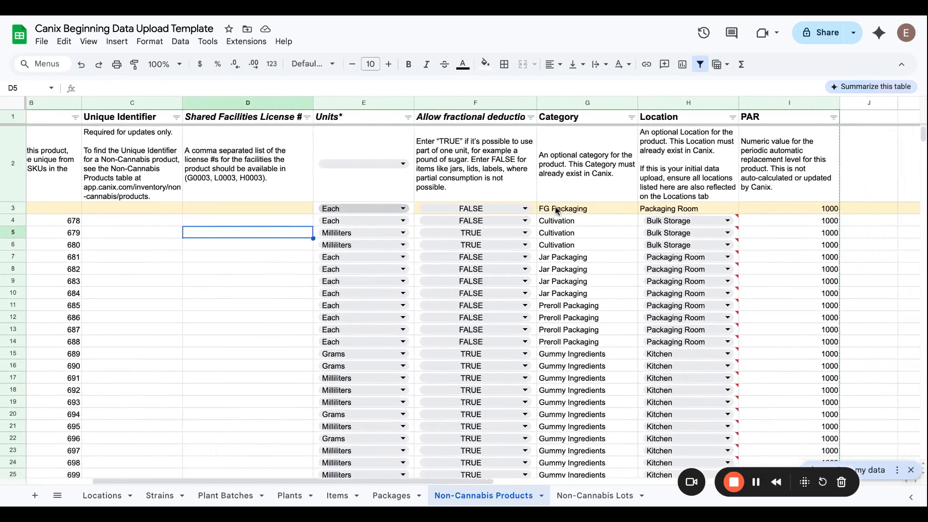
{"action": "scroll", "coordinate": [555, 209], "scroll_direction": "right", "scroll_amount": 1}
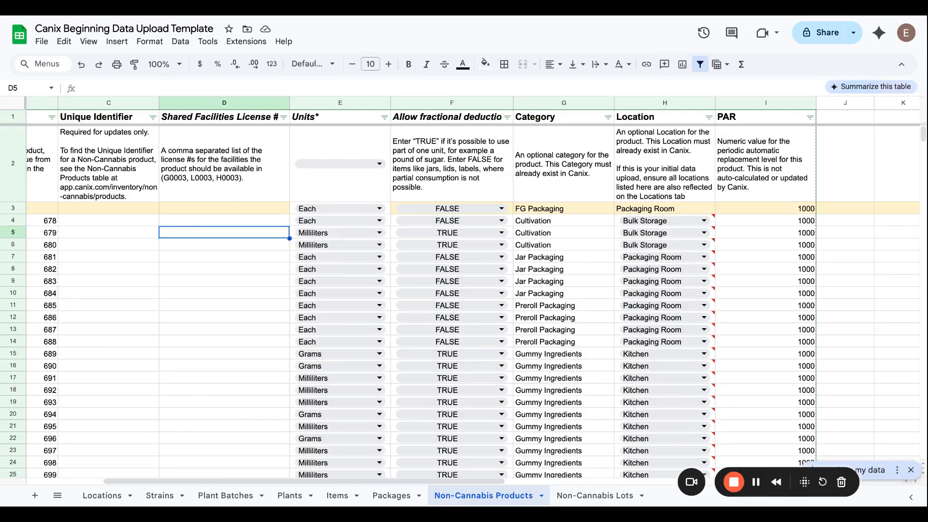
{"action": "scroll", "coordinate": [464, 289], "scroll_direction": "left", "scroll_amount": 4}
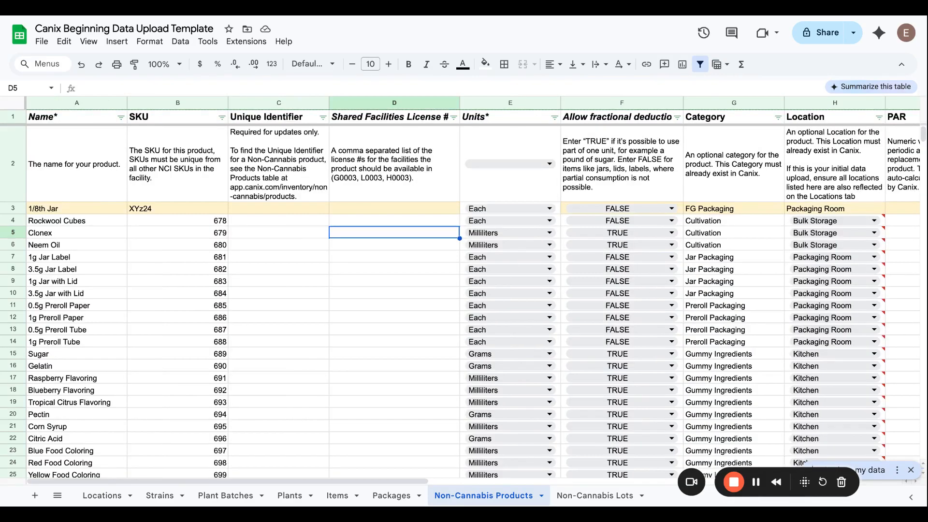
- Open the Non-Cannabis Lots sheet and examine its Product Name, Lot, Barcode/Tag and Vendor columns
{"action": "left_click", "coordinate": [595, 495]}
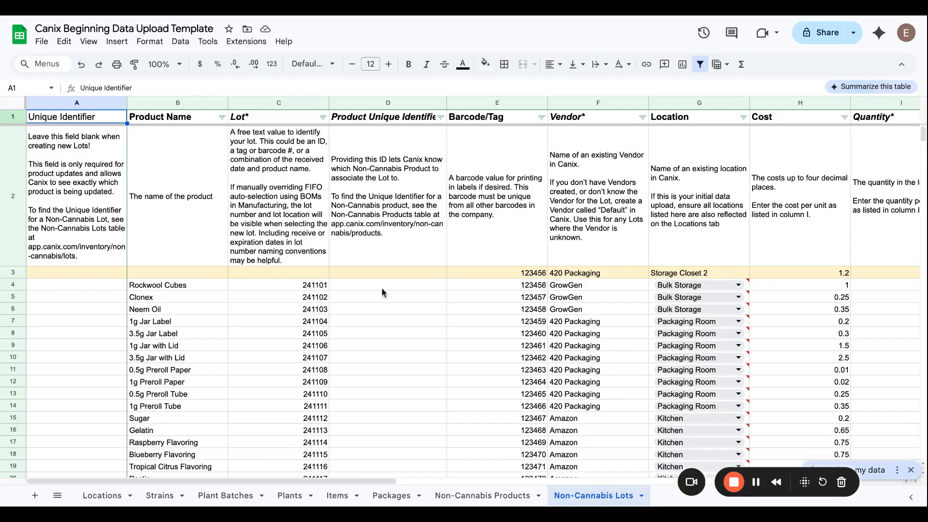
{"action": "left_click", "coordinate": [206, 102]}
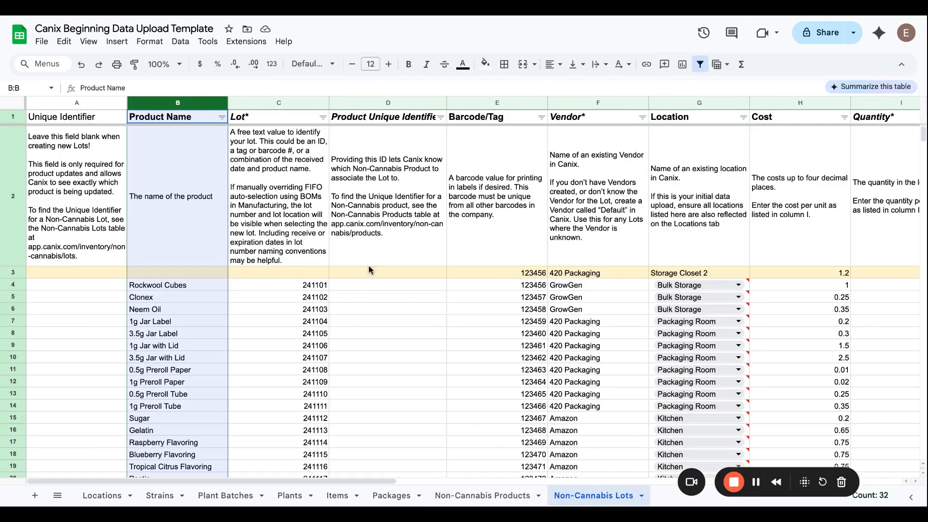
{"action": "left_click", "coordinate": [306, 148]}
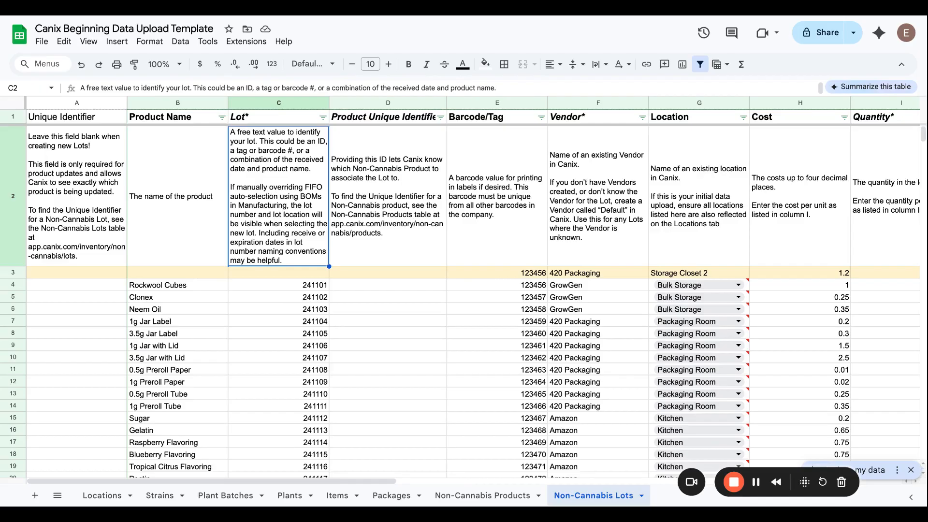
{"action": "left_click", "coordinate": [513, 276]}
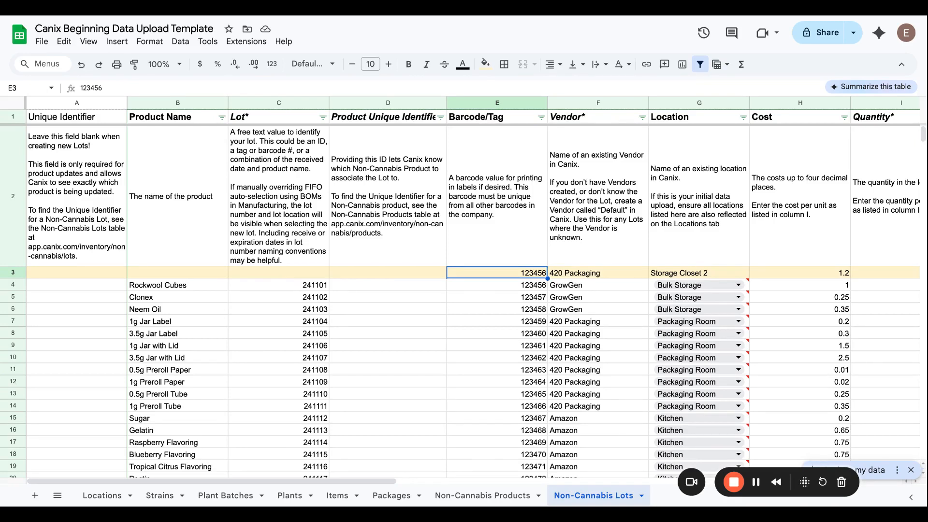
{"action": "left_click", "coordinate": [595, 286]}
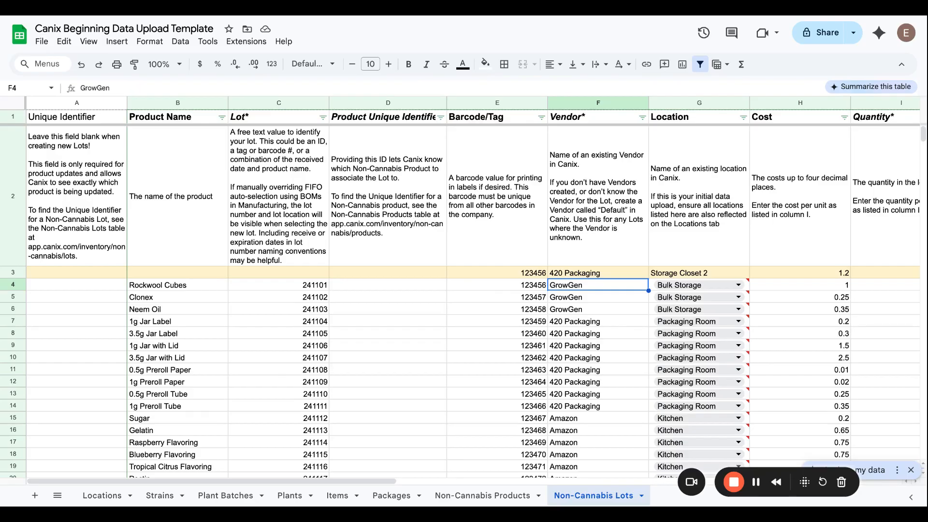
- Examine the Location, Cost, Quantity, Units and Received Date columns of the non-cannabis lots and return to the first column
{"action": "scroll", "coordinate": [616, 288], "scroll_direction": "right", "scroll_amount": 5}
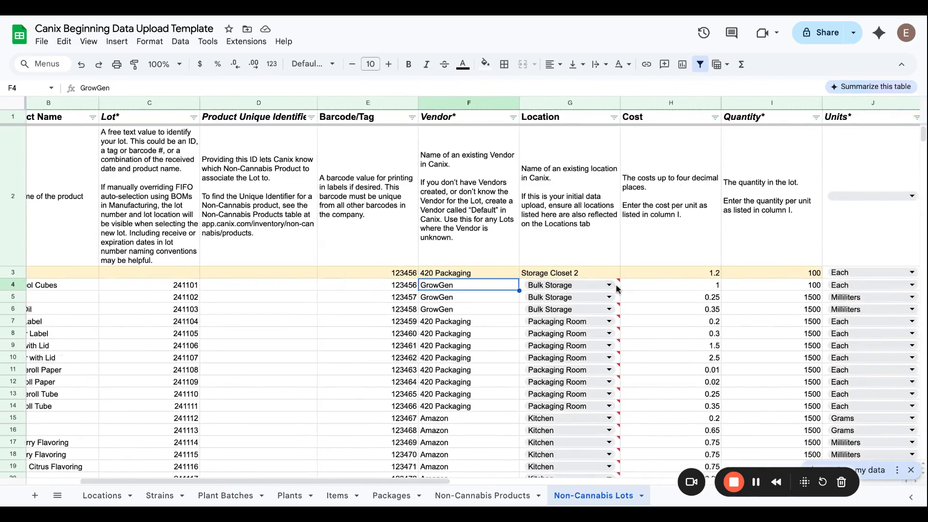
{"action": "left_click", "coordinate": [617, 269]}
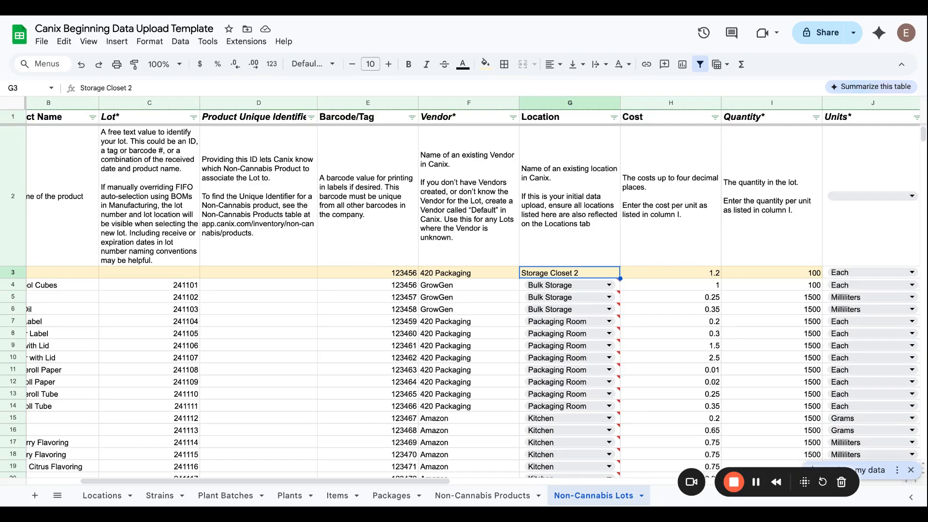
{"action": "scroll", "coordinate": [474, 290], "scroll_direction": "right", "scroll_amount": 5}
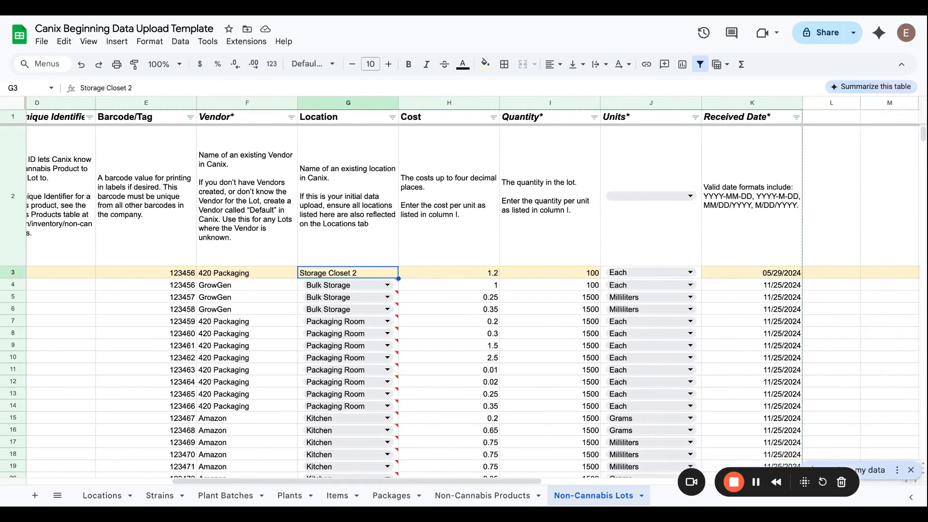
{"action": "scroll", "coordinate": [474, 290], "scroll_direction": "right", "scroll_amount": 1}
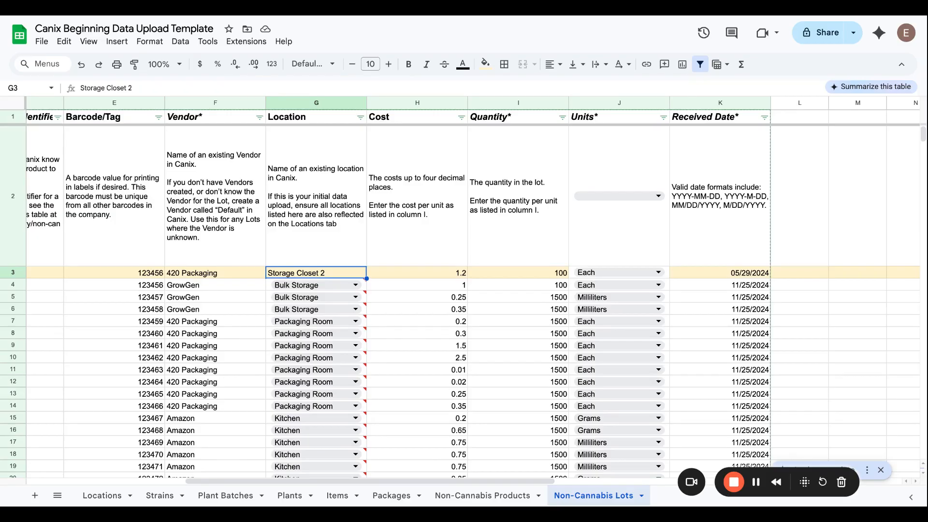
{"action": "scroll", "coordinate": [464, 299], "scroll_direction": "left", "scroll_amount": 6}
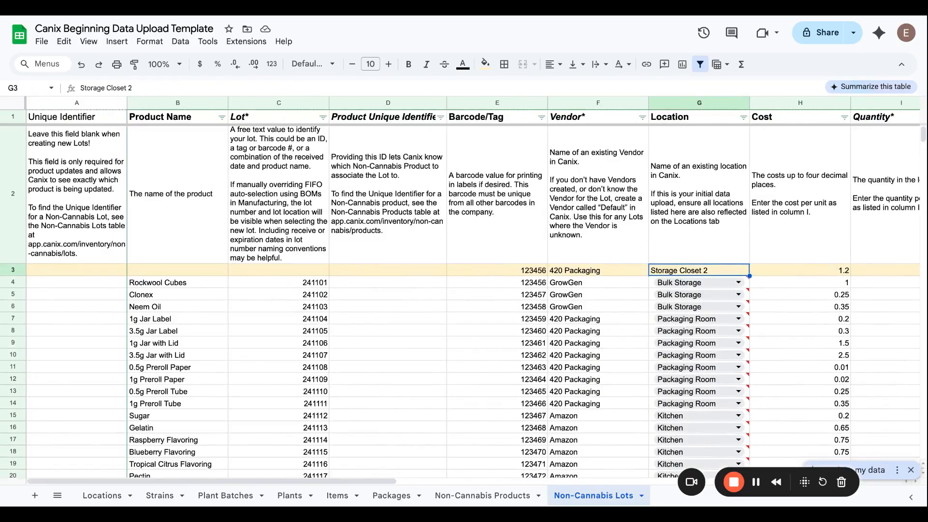